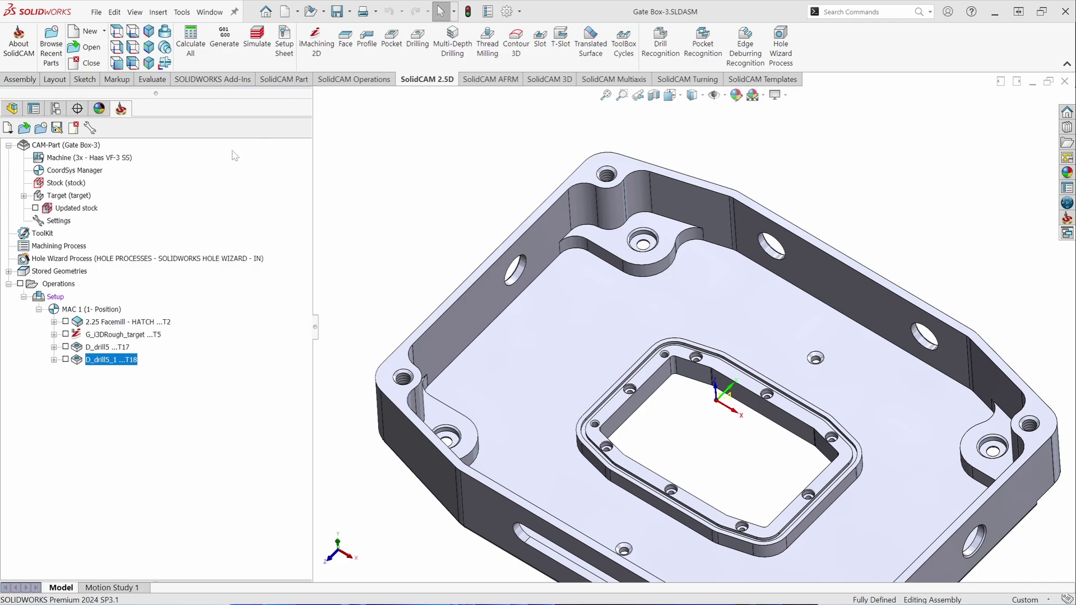
Check the clamp-bolt hole size and highlight all Ø1/4-20 Clamp Bolts holes in the feature tree
left_click(607, 177)
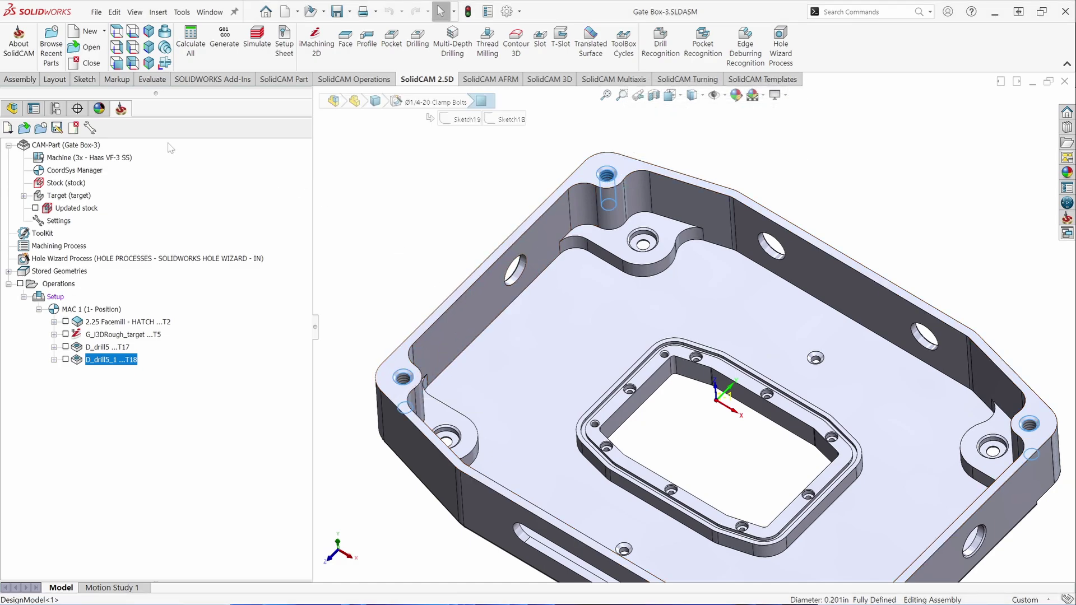
left_click(12, 109)
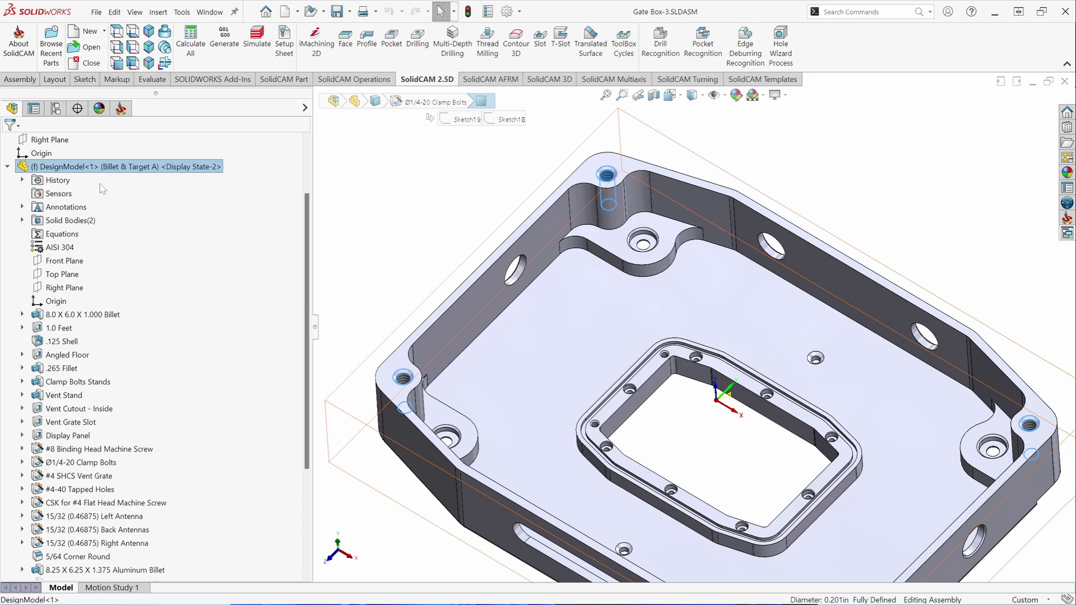
left_click(85, 463)
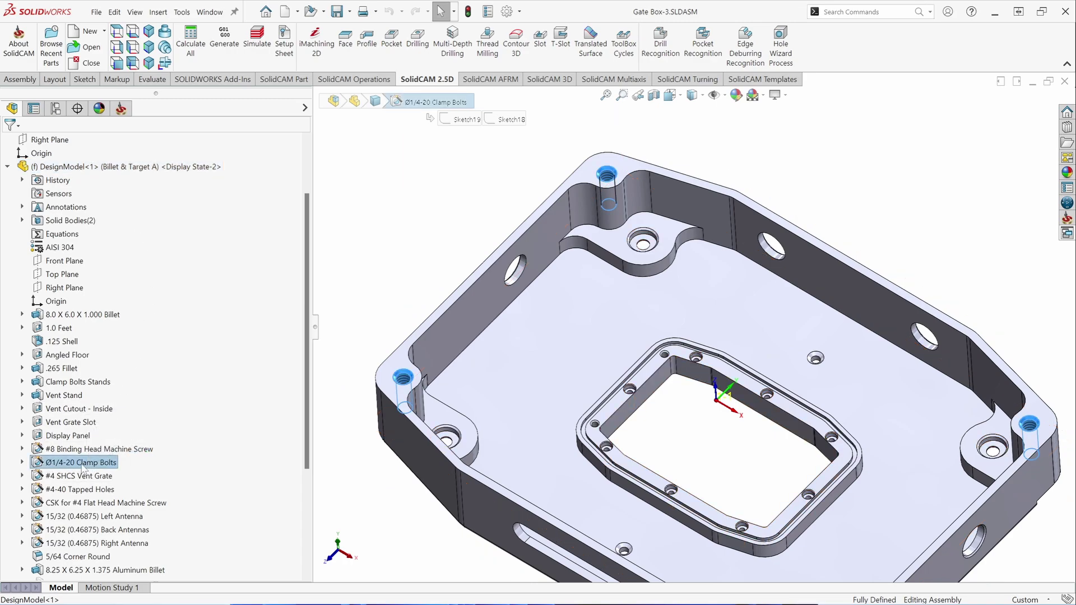
left_click(363, 248)
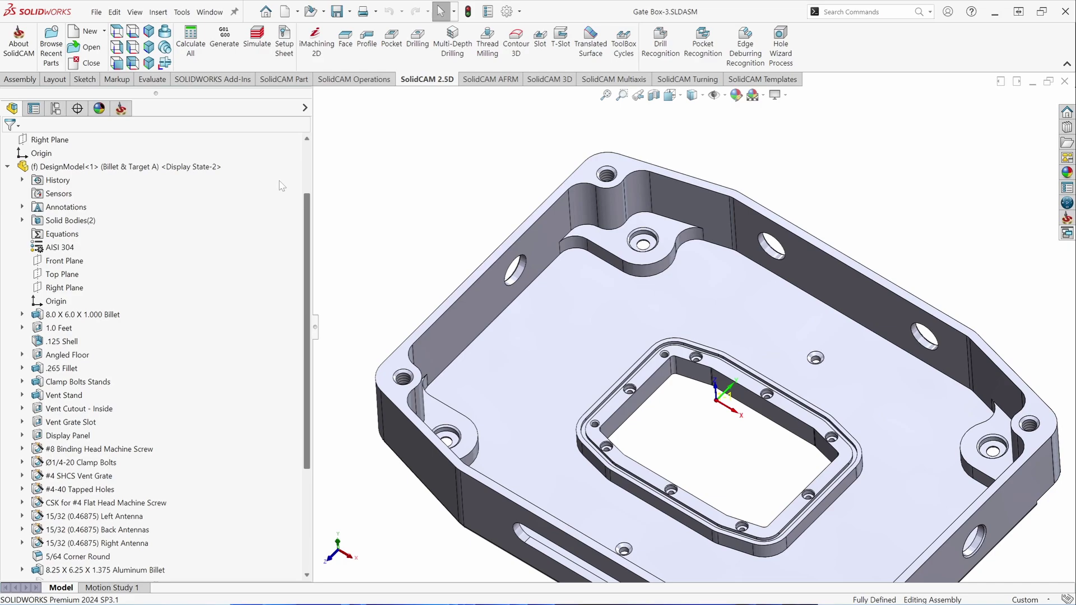
left_click(121, 108)
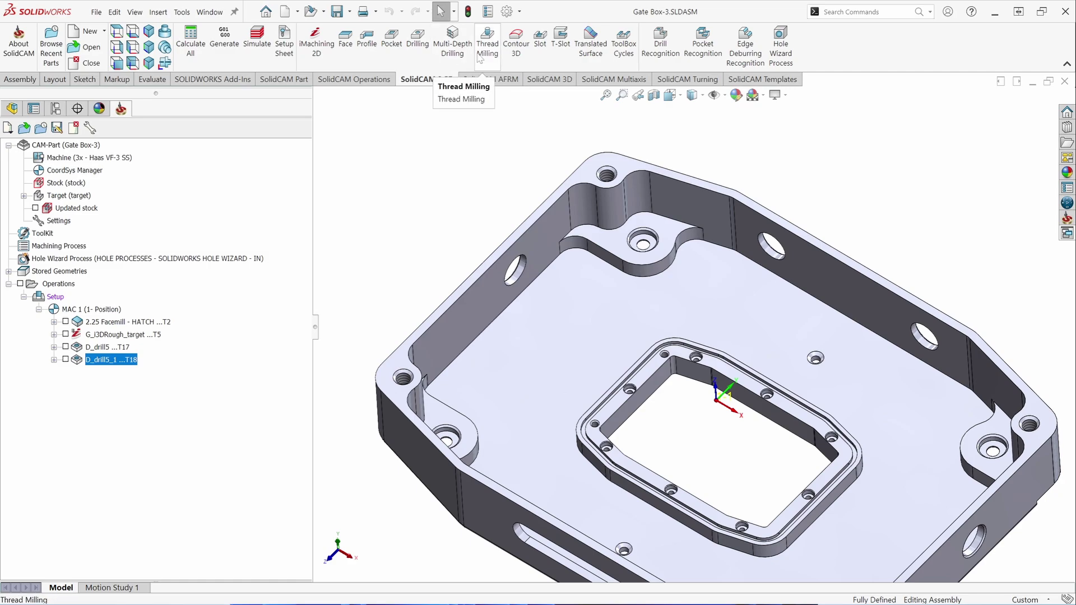
Simulate the D_drill5 T17 and D_drill5_1 T18 drilling operations in solid verification
left_click(119, 348)
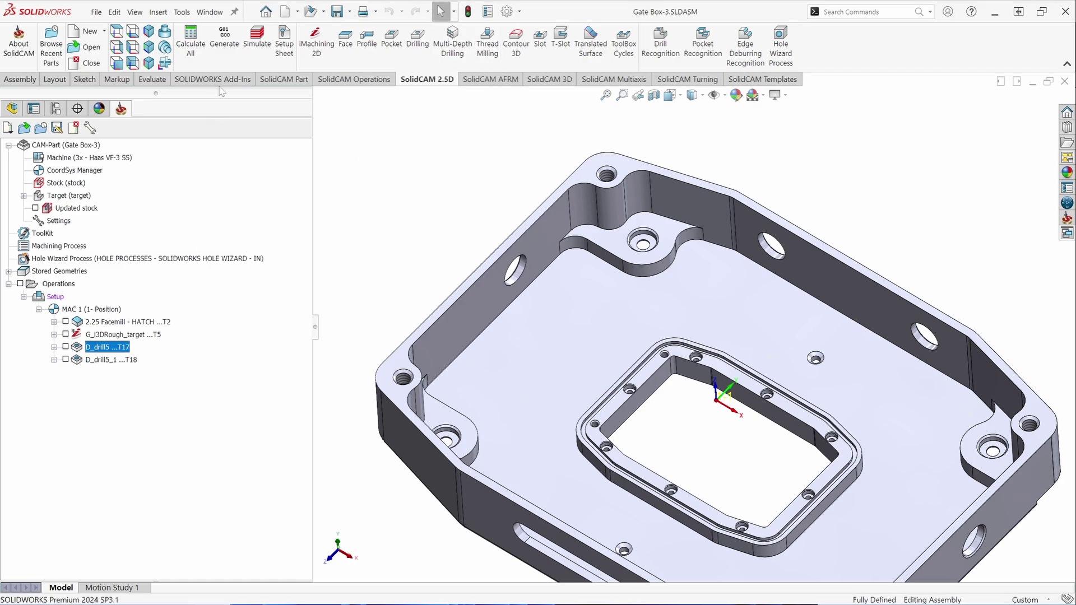
left_click(257, 39)
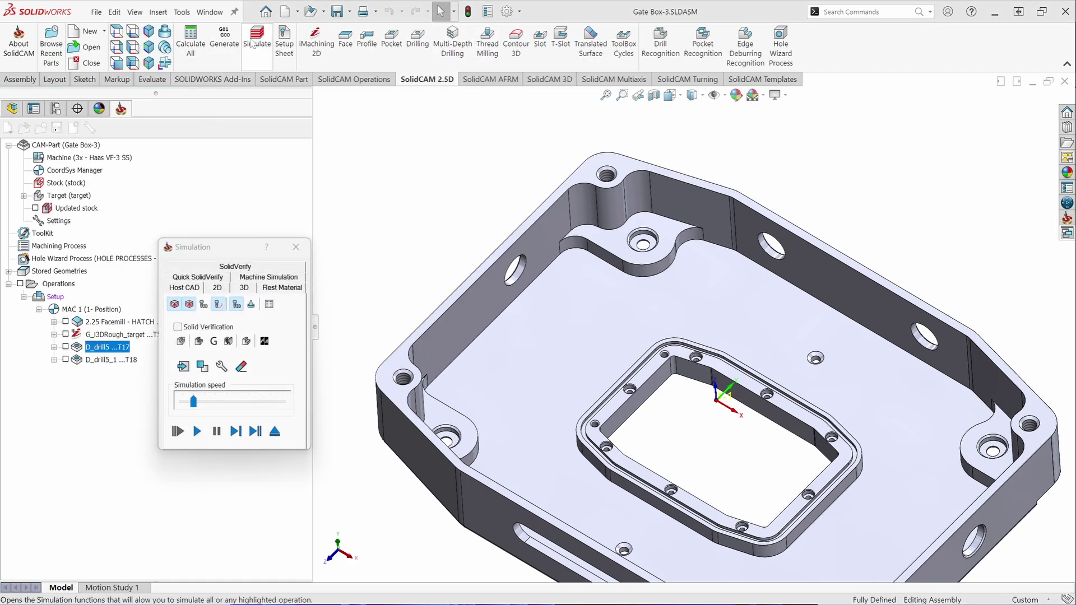
left_click(236, 266)
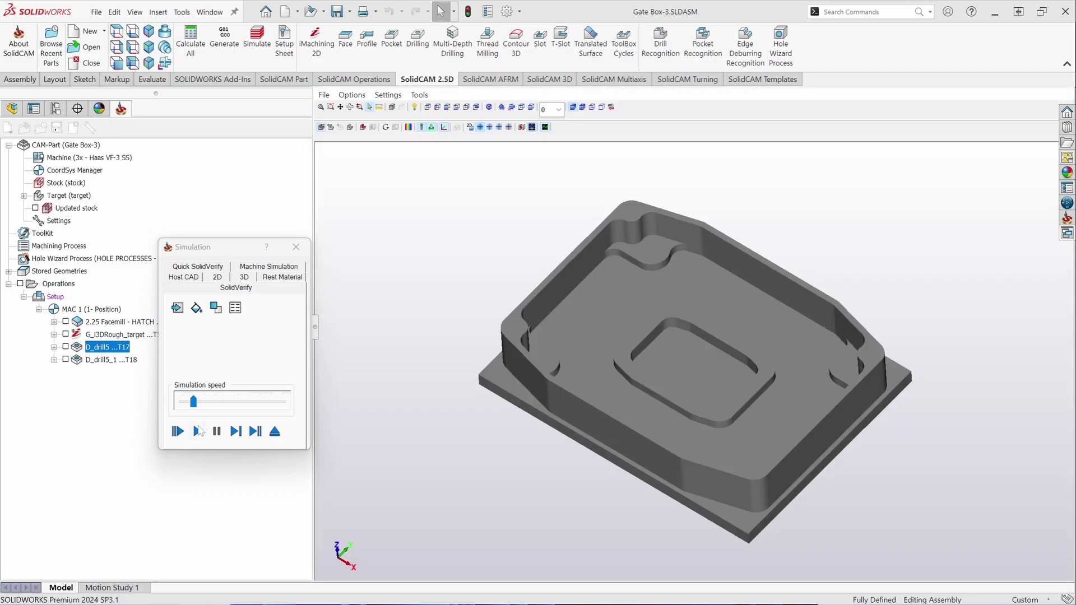
left_click(197, 431)
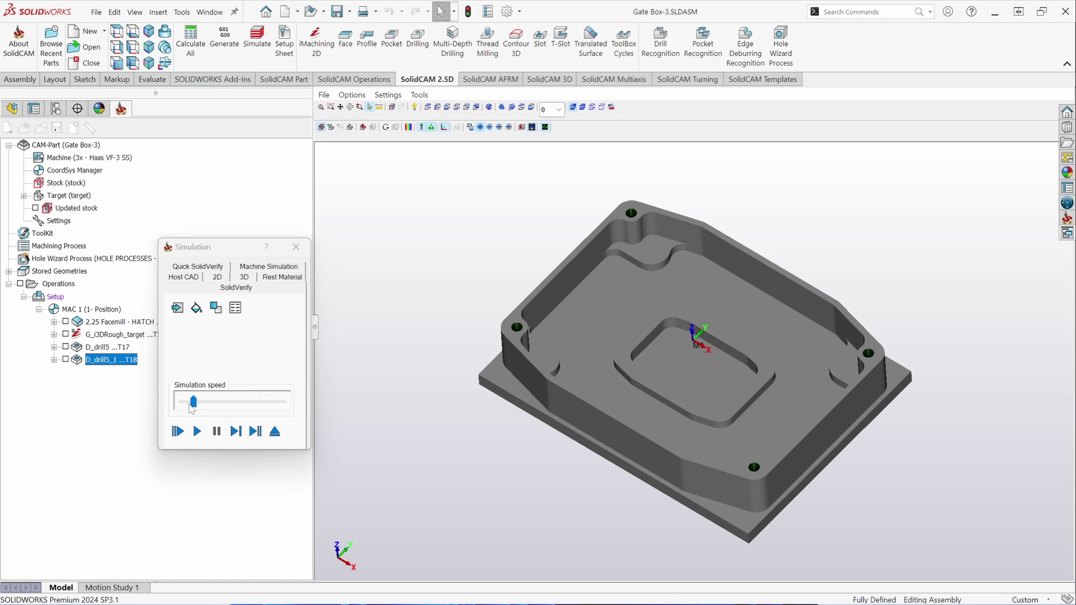
left_click(196, 431)
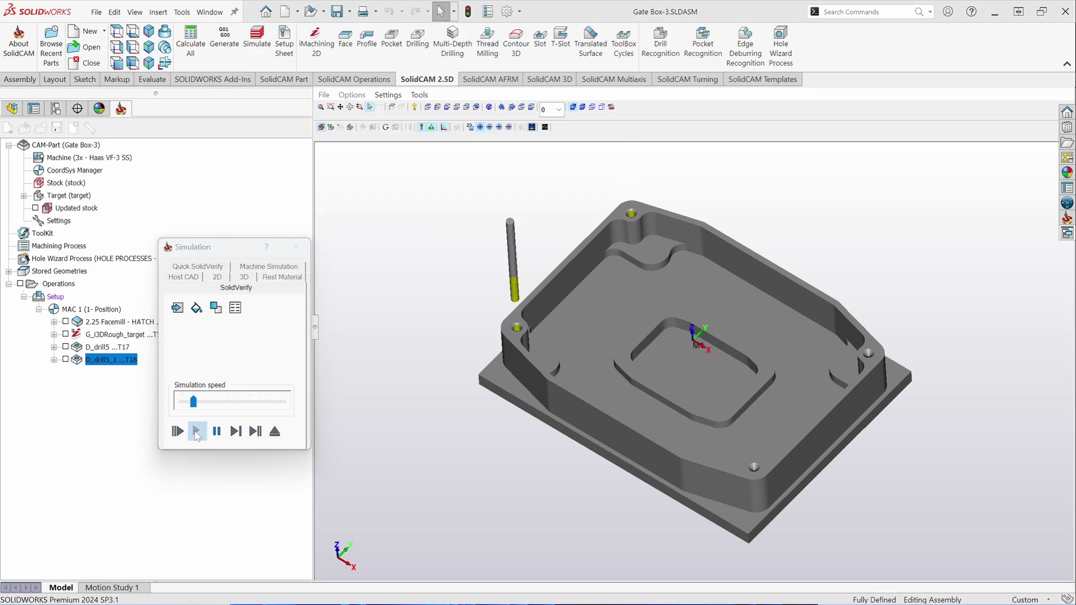
left_click(296, 248)
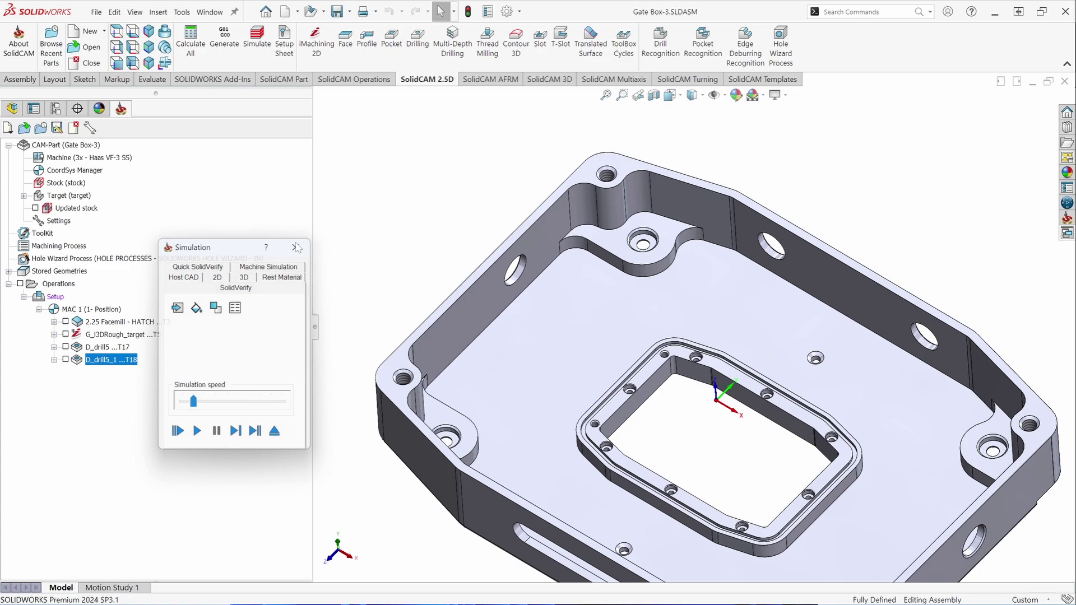
Start a thread milling operation with new geometry drill1 of the four clamp-bolt hole centres
left_click(496, 62)
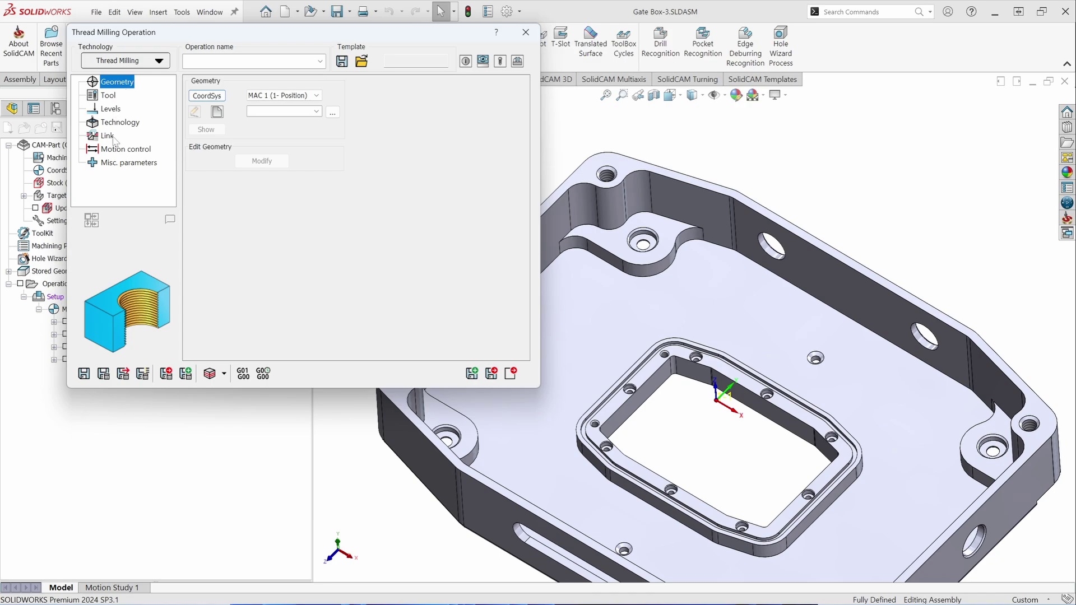
left_click(218, 113)
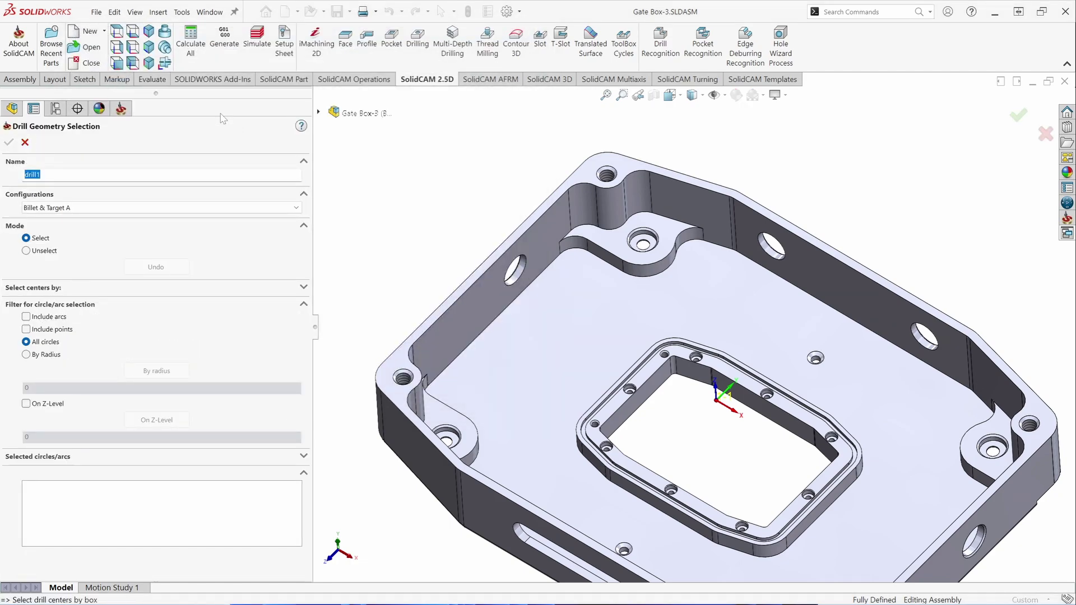
left_click(588, 175)
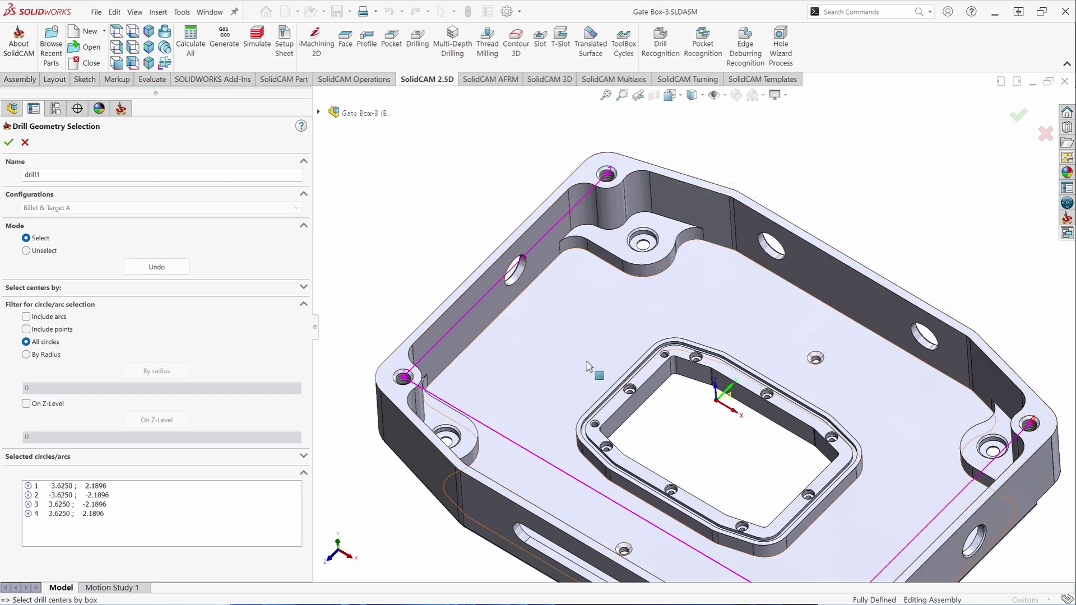
scroll(586, 366, "up", 3)
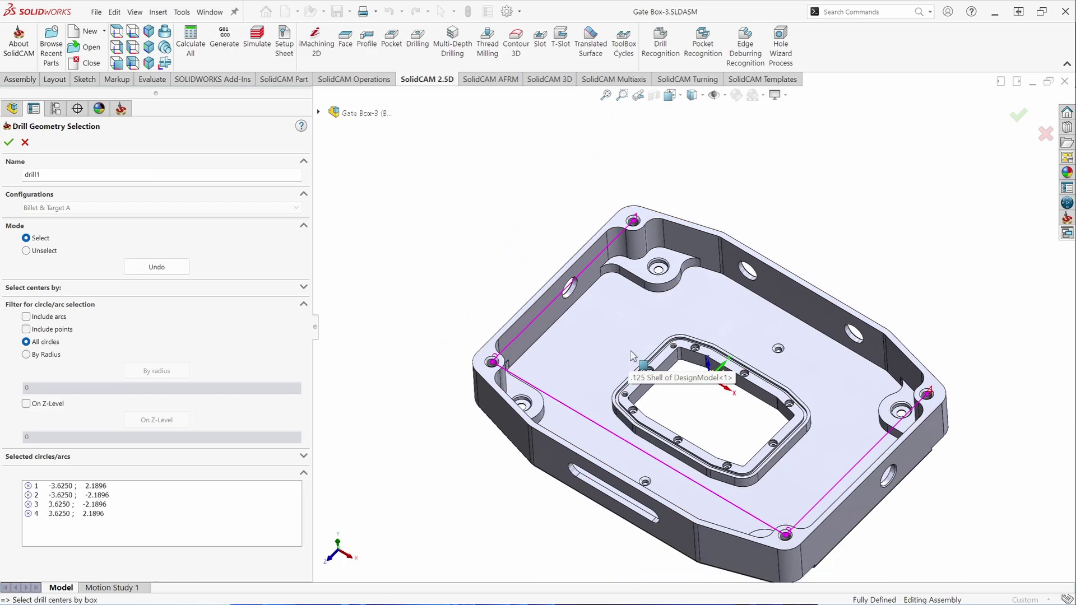
left_click(8, 142)
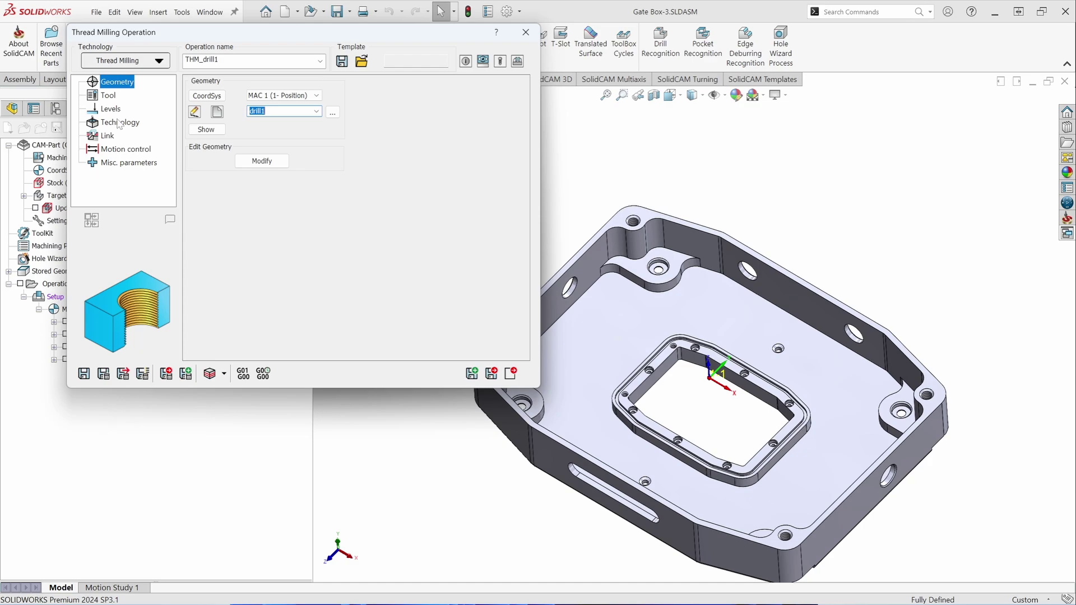
Add a new thread mill, tool 3, to the operation's tool table
left_click(109, 96)
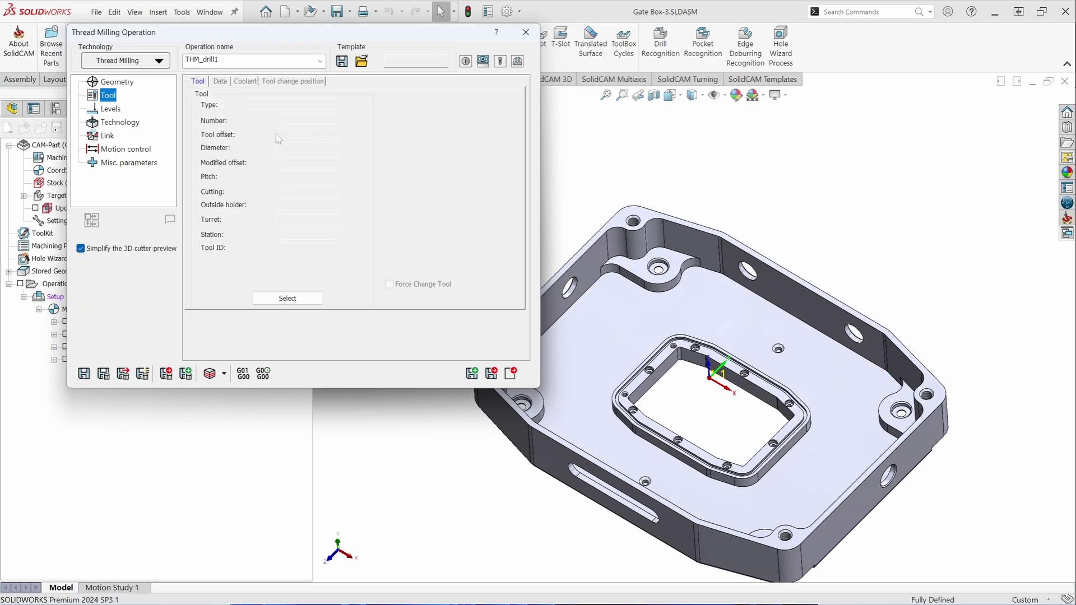
left_click(287, 298)
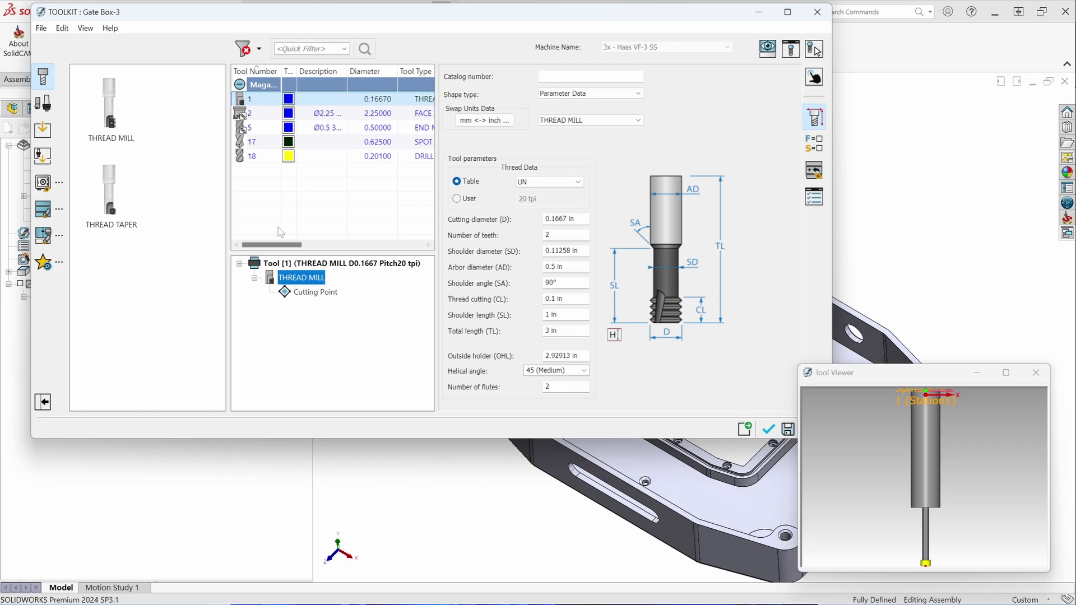
left_click(112, 122)
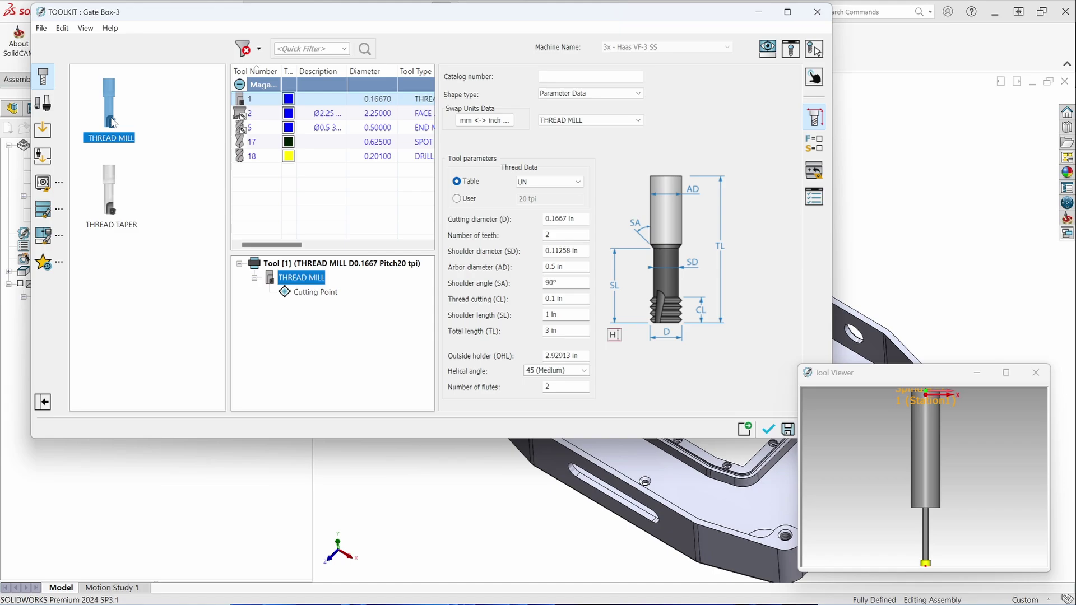
left_click(111, 210)
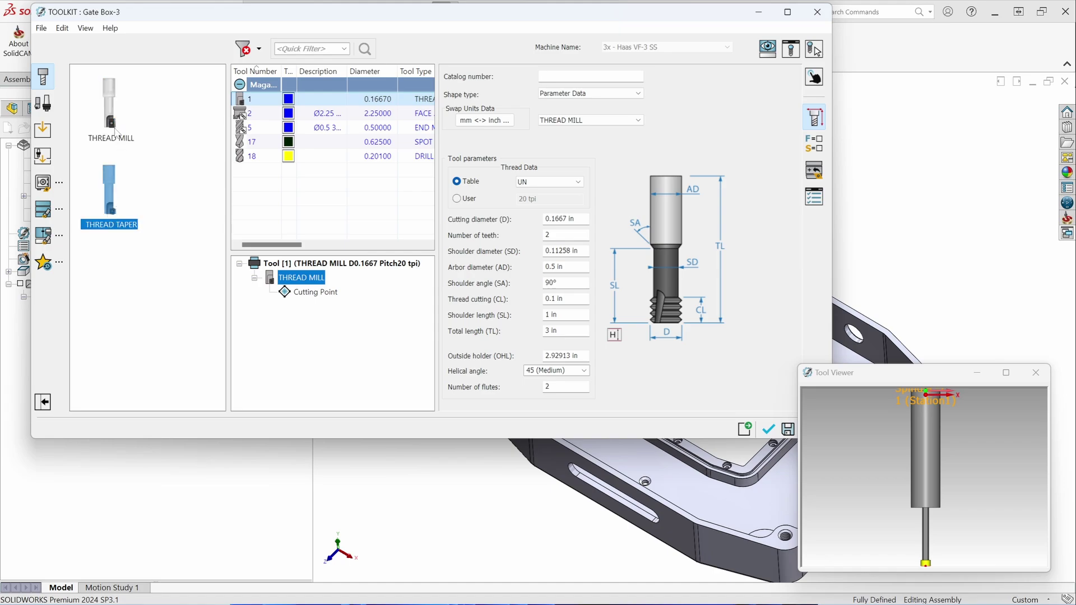
left_click_drag(114, 132, 277, 169)
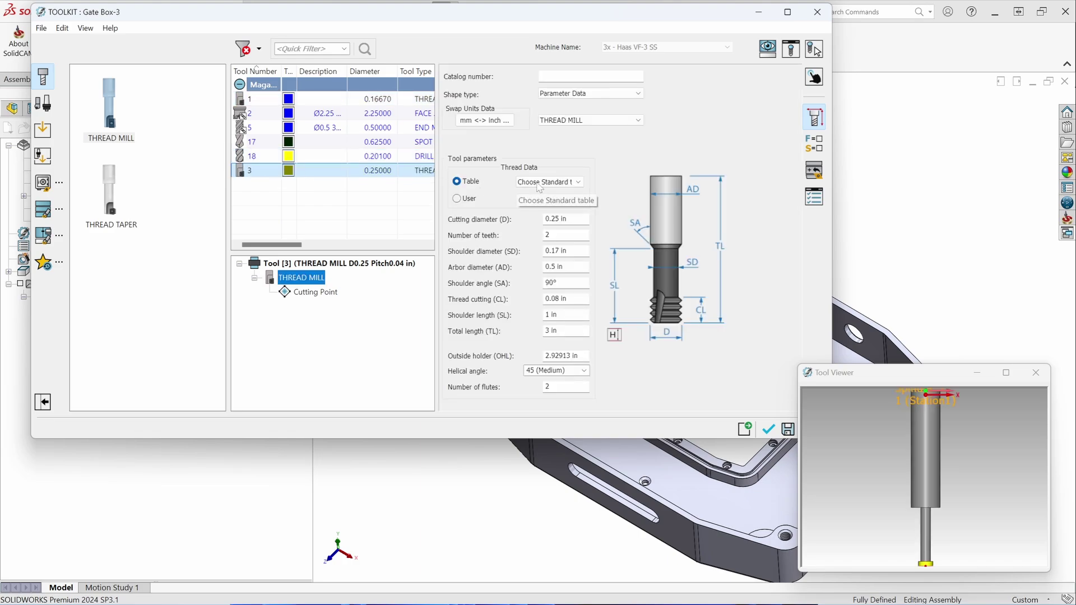
Size the thread mill from the UN table as 1/4 x 20 and accept it
left_click(457, 199)
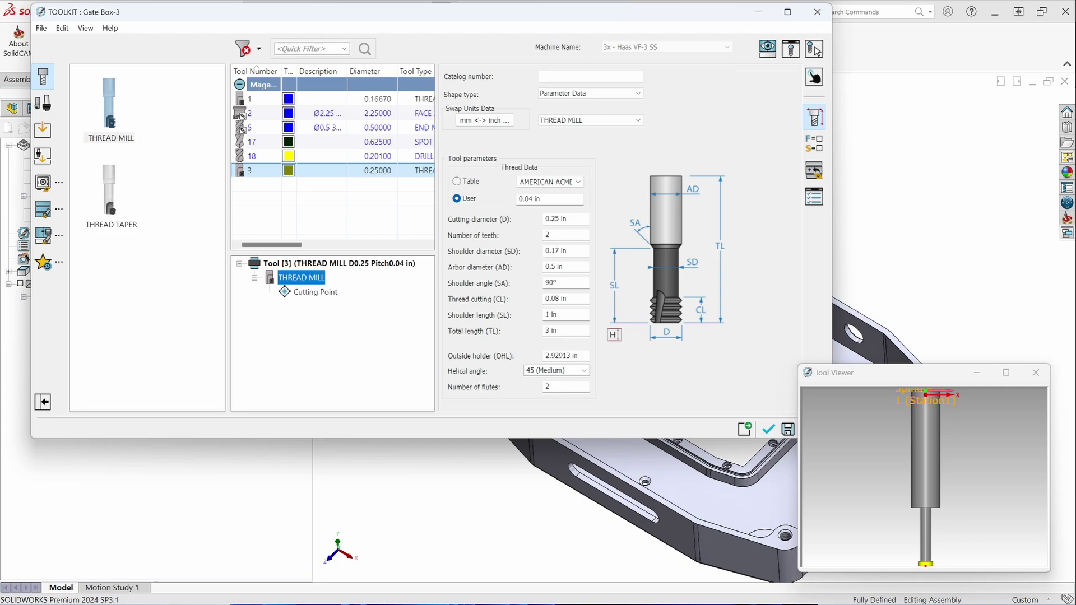
left_click(533, 199)
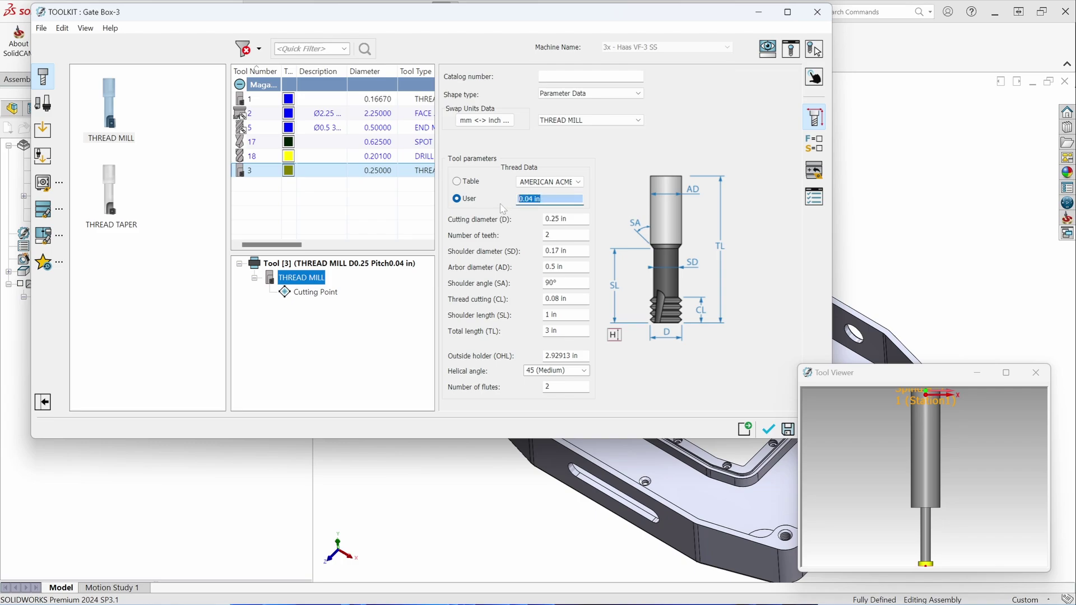
left_click(465, 182)
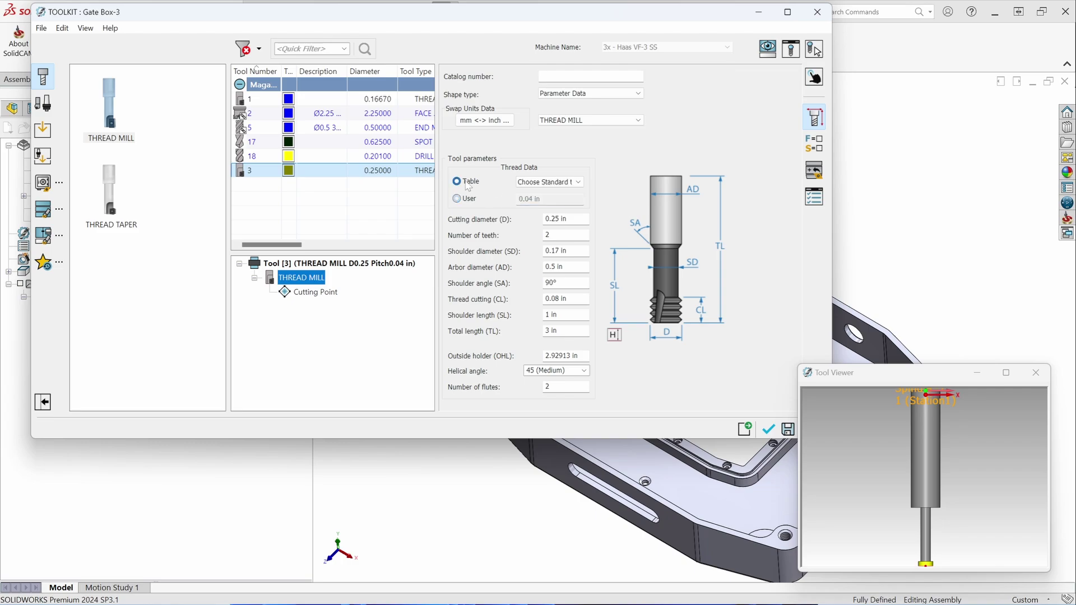
left_click(578, 182)
left_click(533, 216)
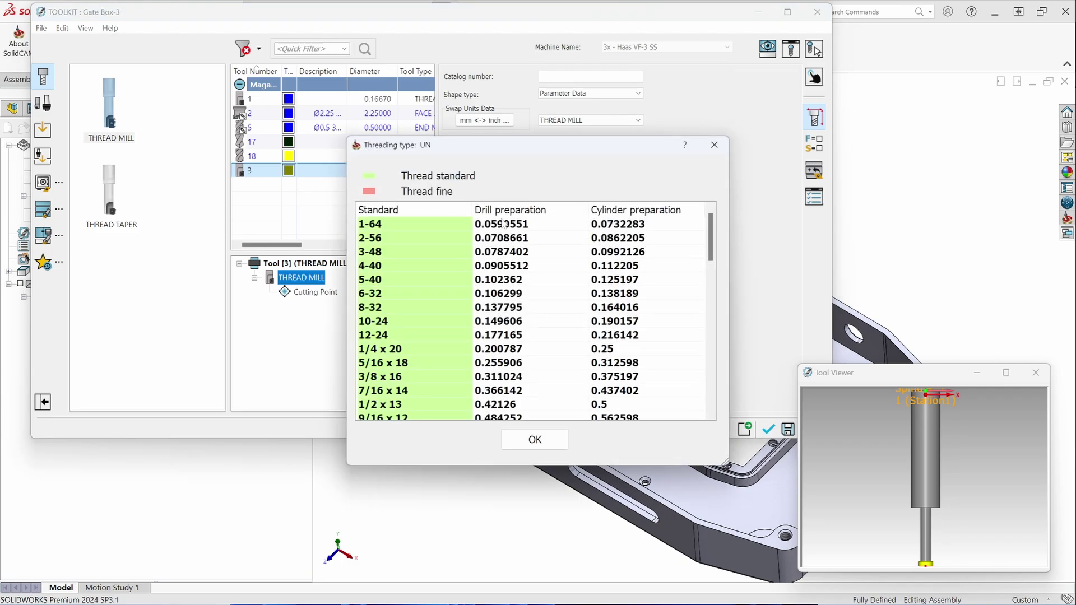
left_click(384, 352)
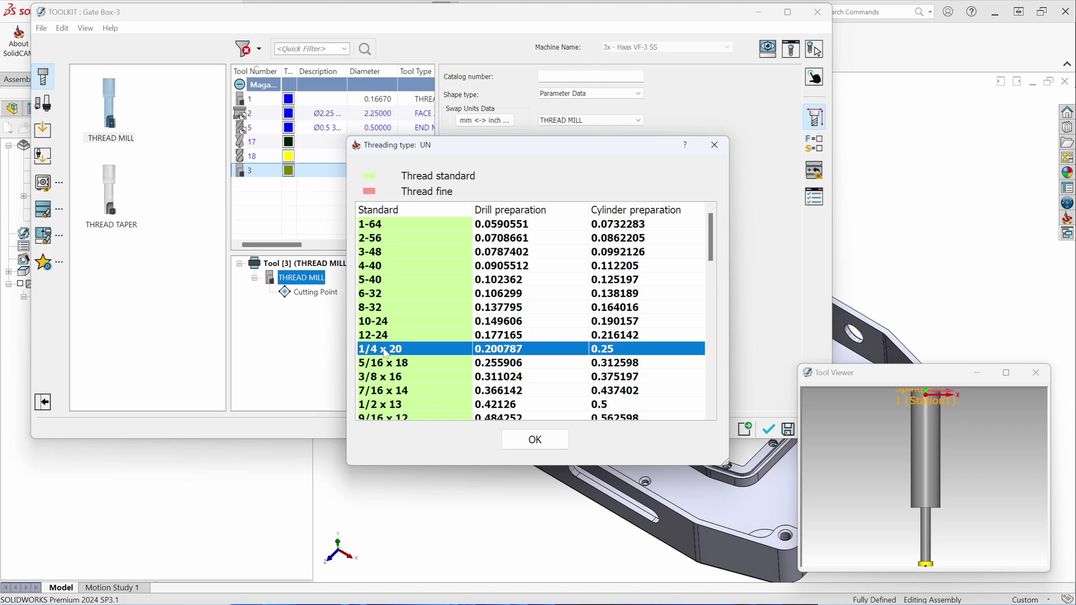
left_click(529, 443)
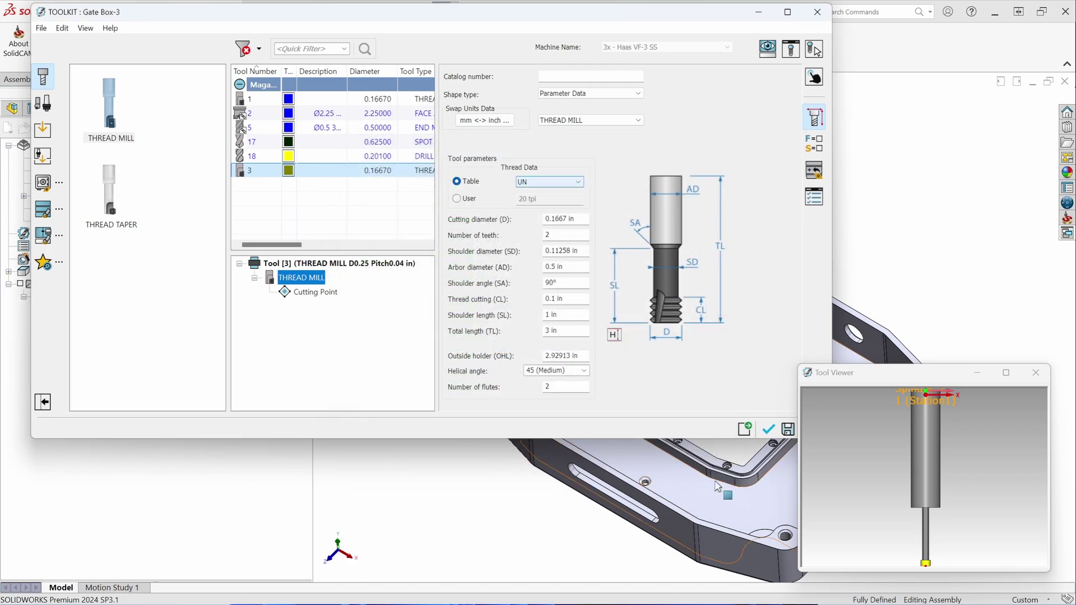
left_click(872, 508)
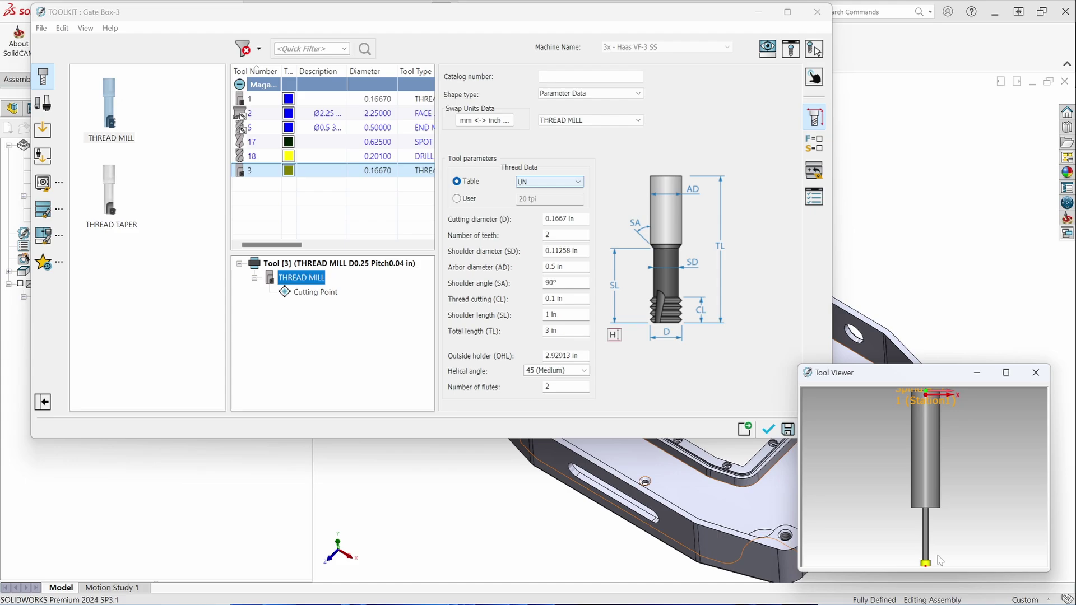
scroll(940, 560, "up", 5)
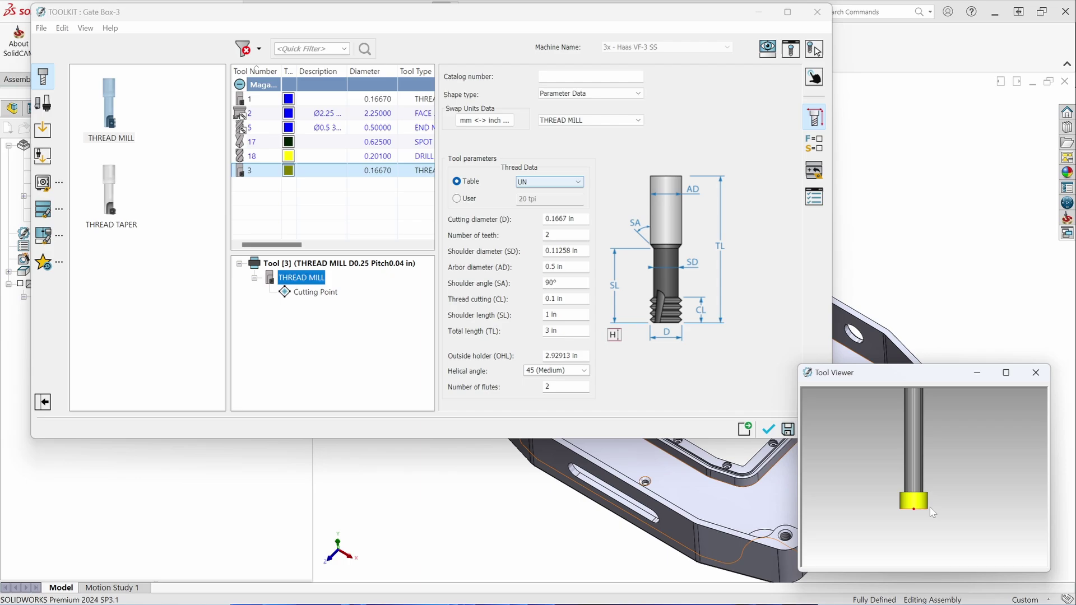
left_click(768, 429)
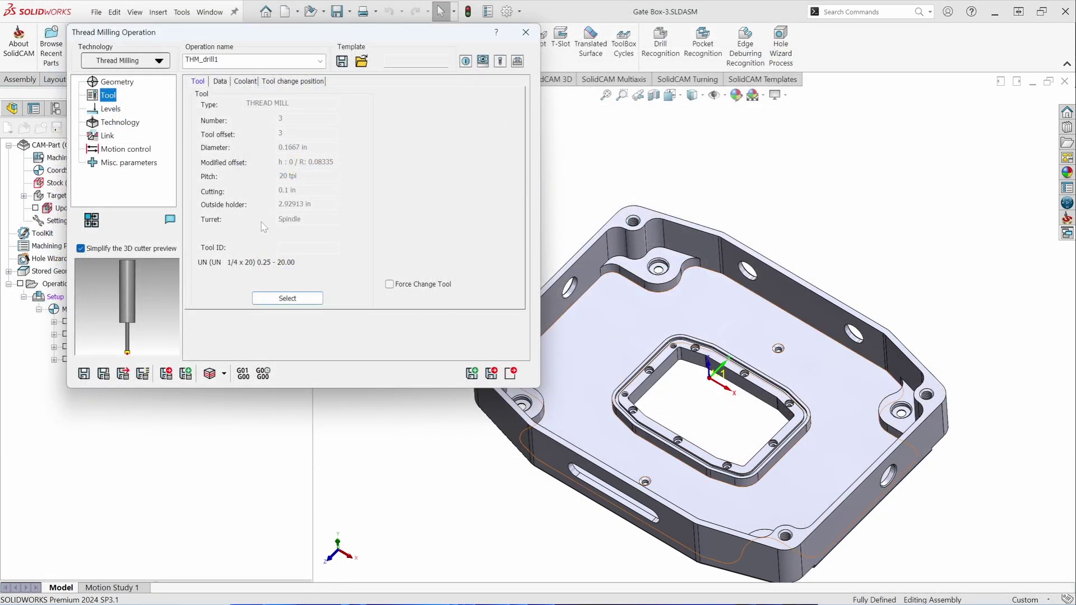
Set a 0.5 thread depth by Value on the Levels page, after trying No. of threads
left_click(115, 110)
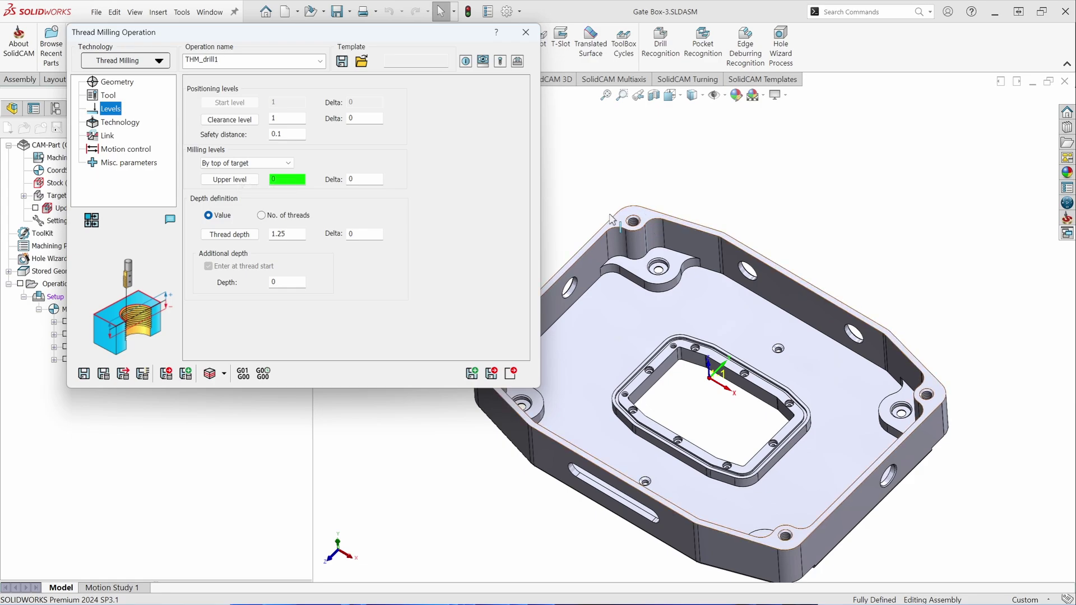
left_click(275, 234)
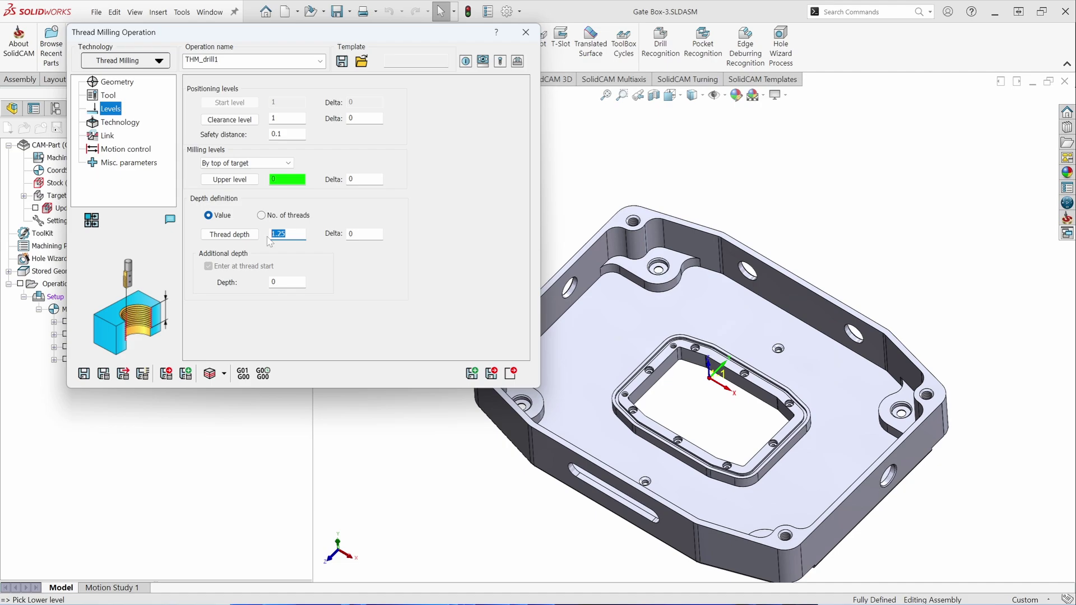
type(".")
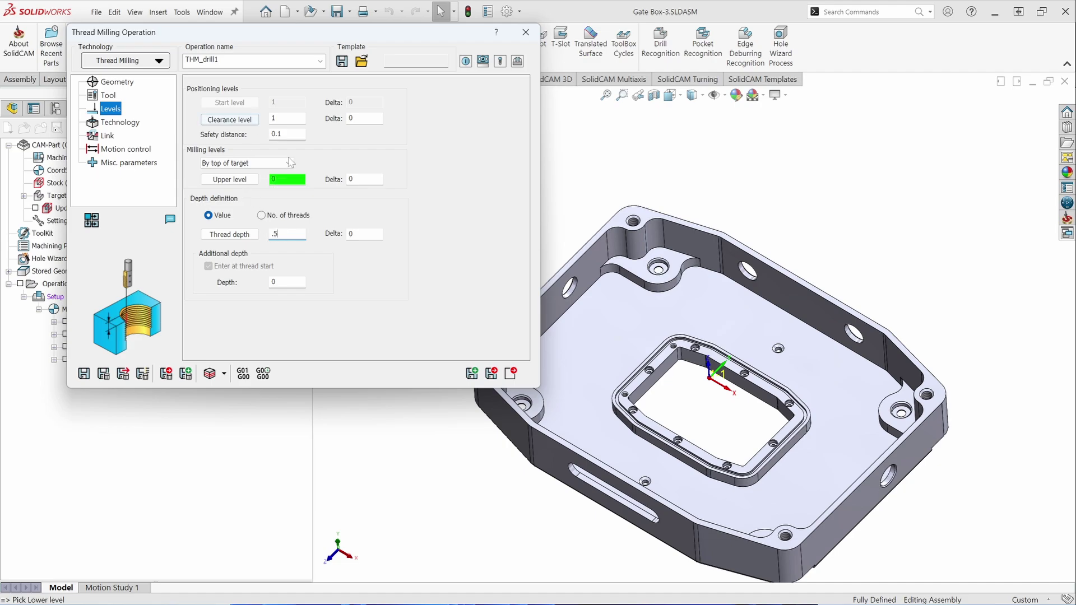
type("5")
left_click(261, 215)
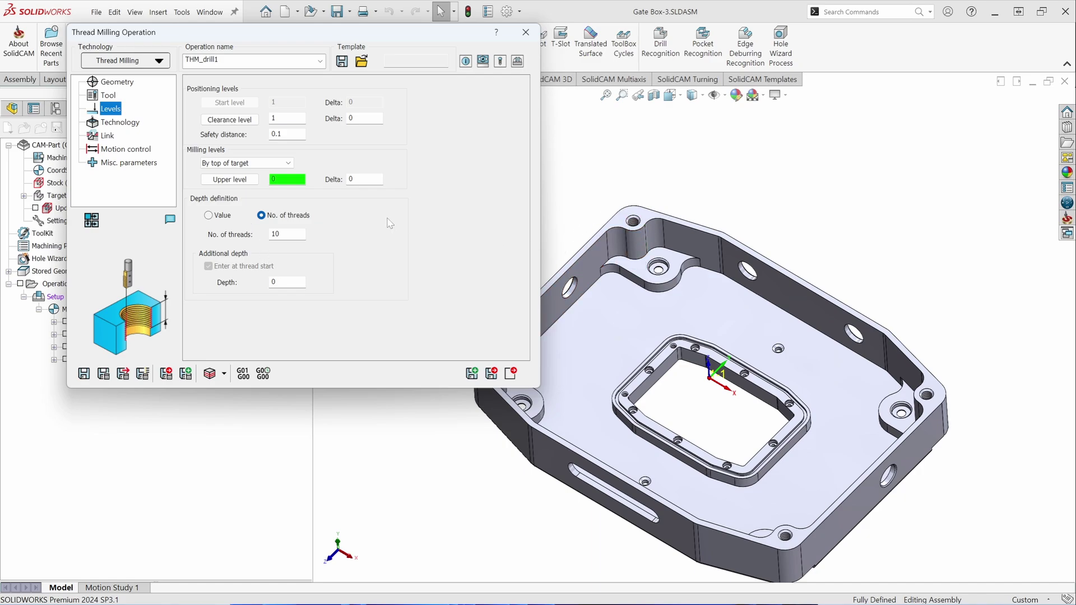
left_click(223, 215)
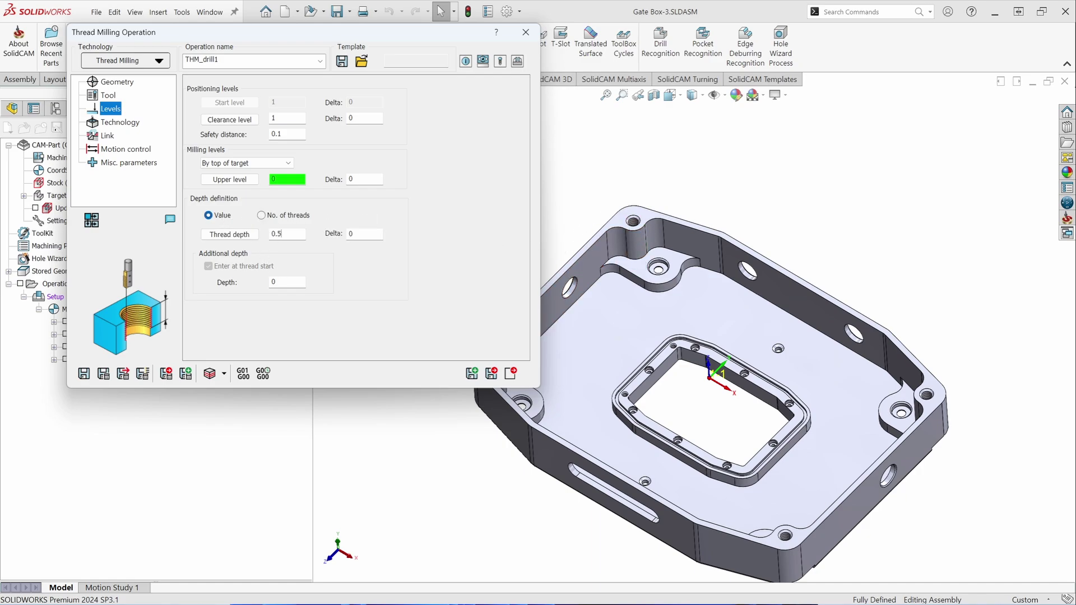
left_click(240, 235)
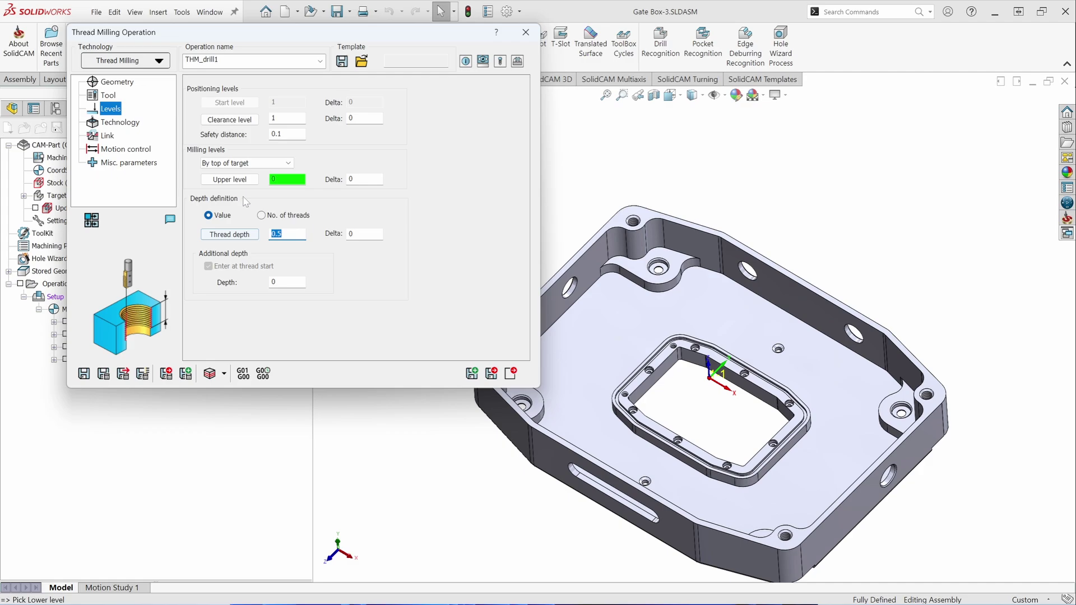
scroll(632, 198, "down", 5)
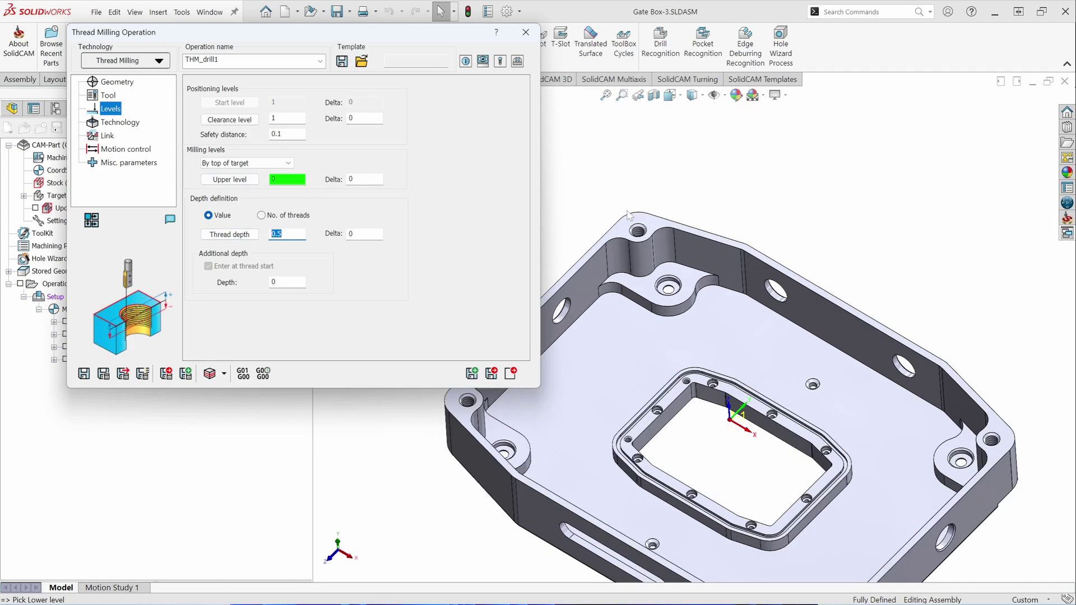
Save THM_drill1 and orbit to inspect the thread toolpath in the clamp-bolt hole
left_click(104, 374)
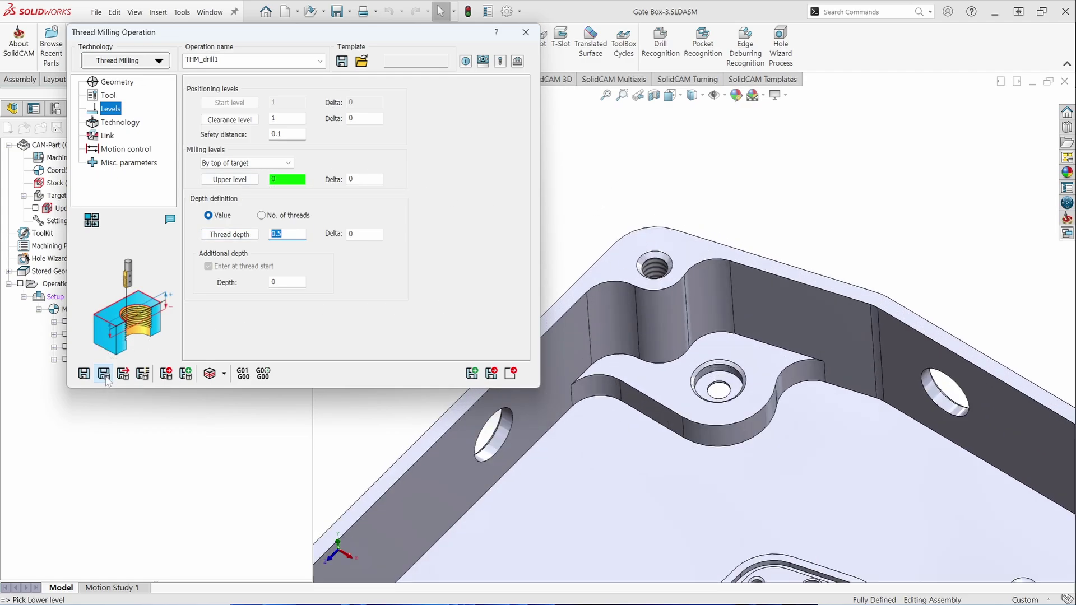
scroll(626, 282, "down", 5)
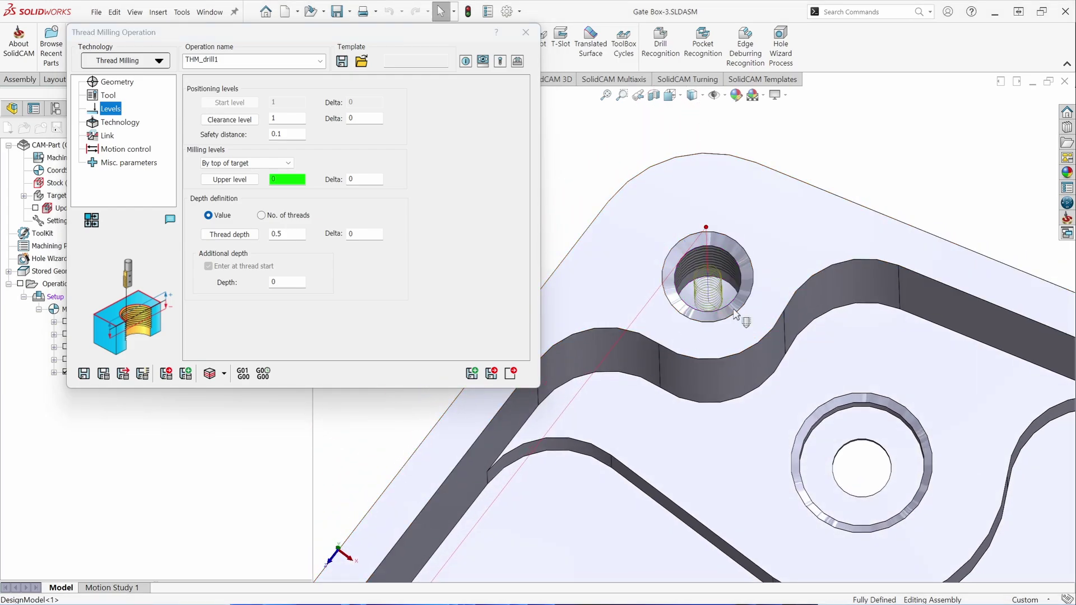
middle_click_drag(707, 191, 738, 300)
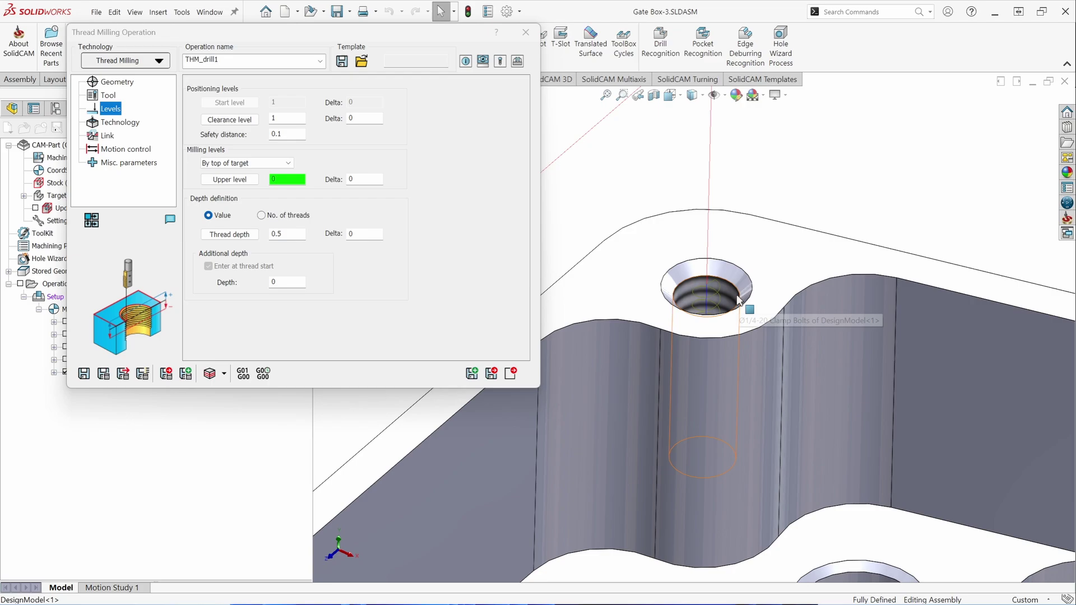
Open the Technology page and preview the sorted hole machining order
scroll(737, 300, "up", 6)
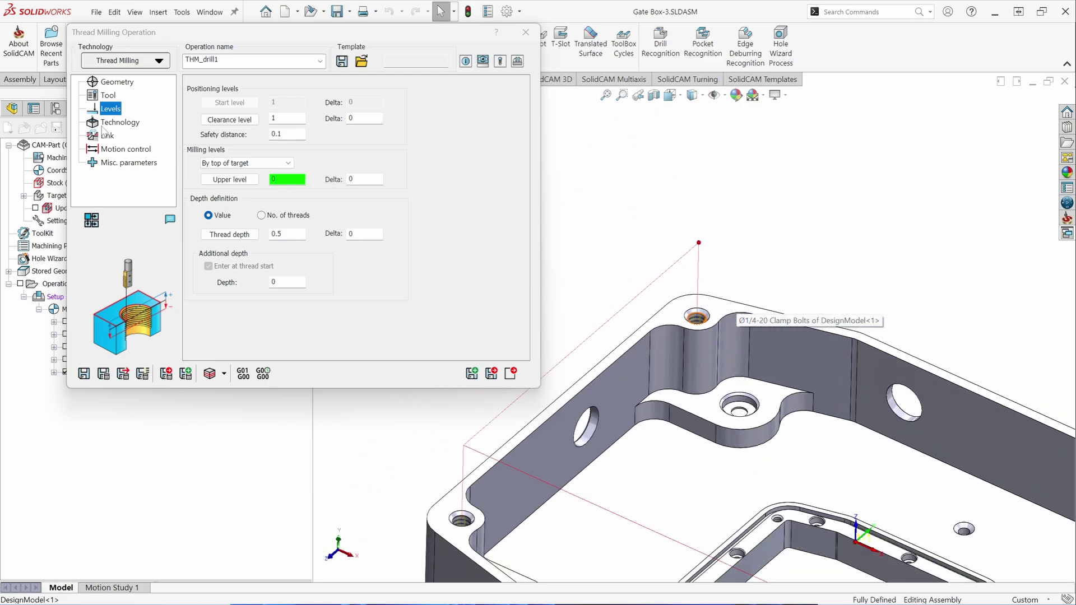
left_click(115, 123)
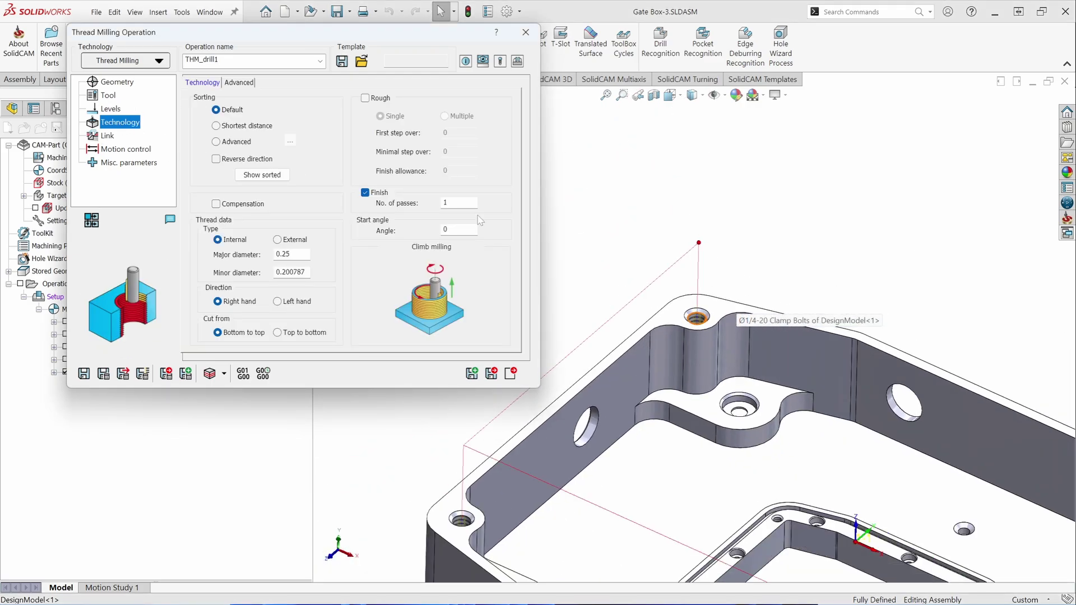
scroll(784, 392, "up", 4)
middle_click_drag(785, 392, 848, 454)
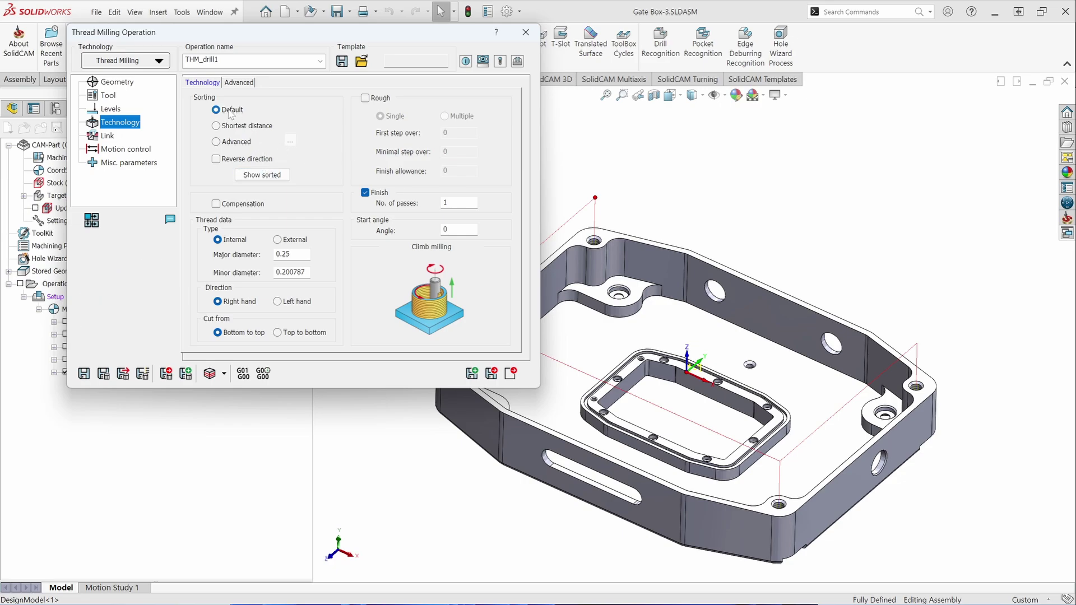
left_click(262, 174)
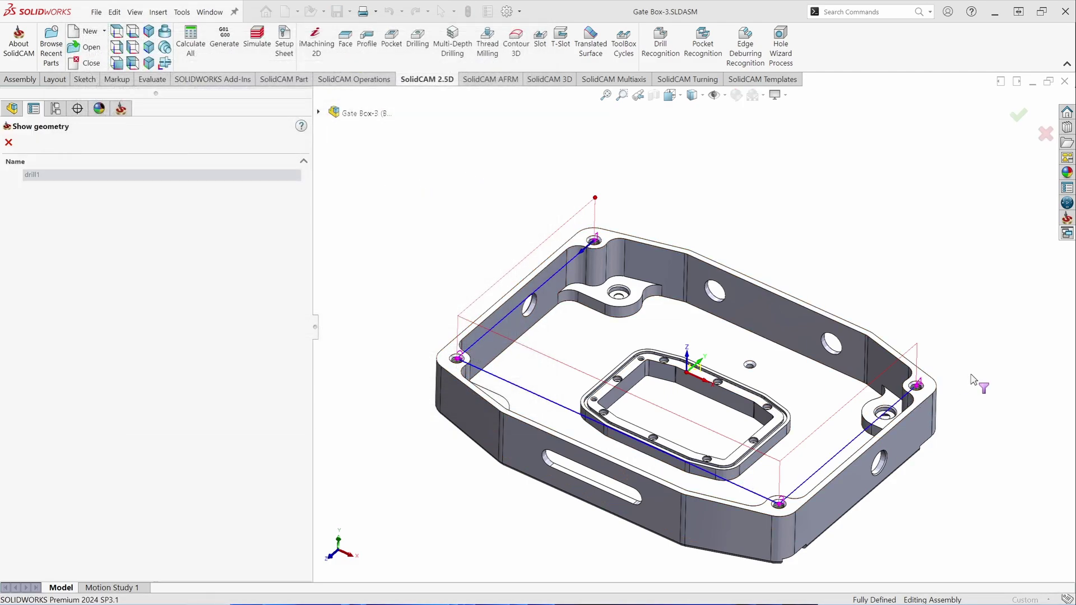
left_click(8, 142)
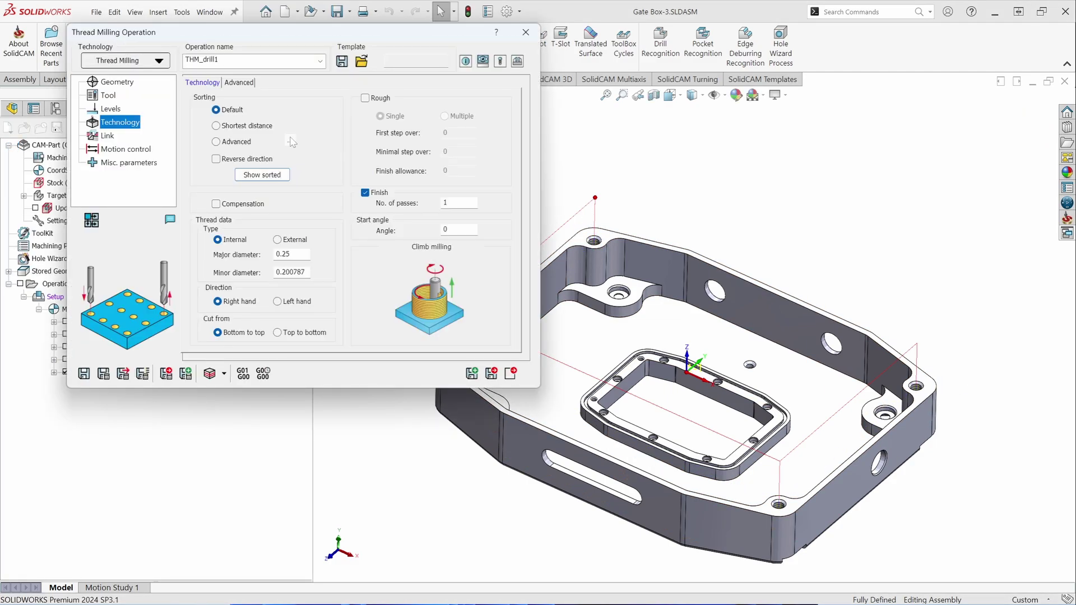
Try Advanced zigzag hole sorting, then revert to Default sorting
left_click(216, 143)
left_click(291, 141)
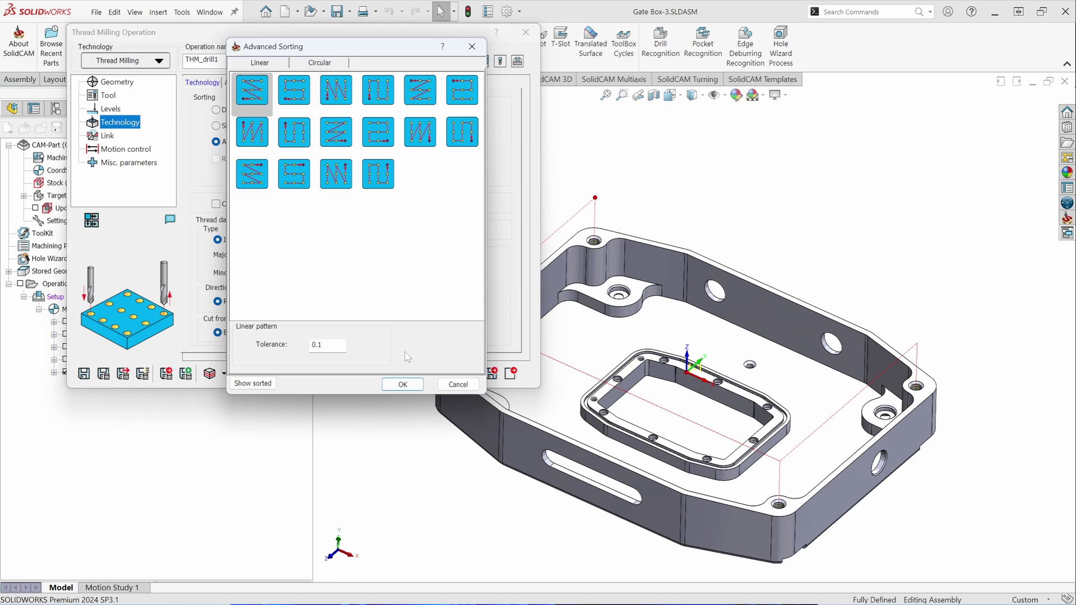
left_click(403, 385)
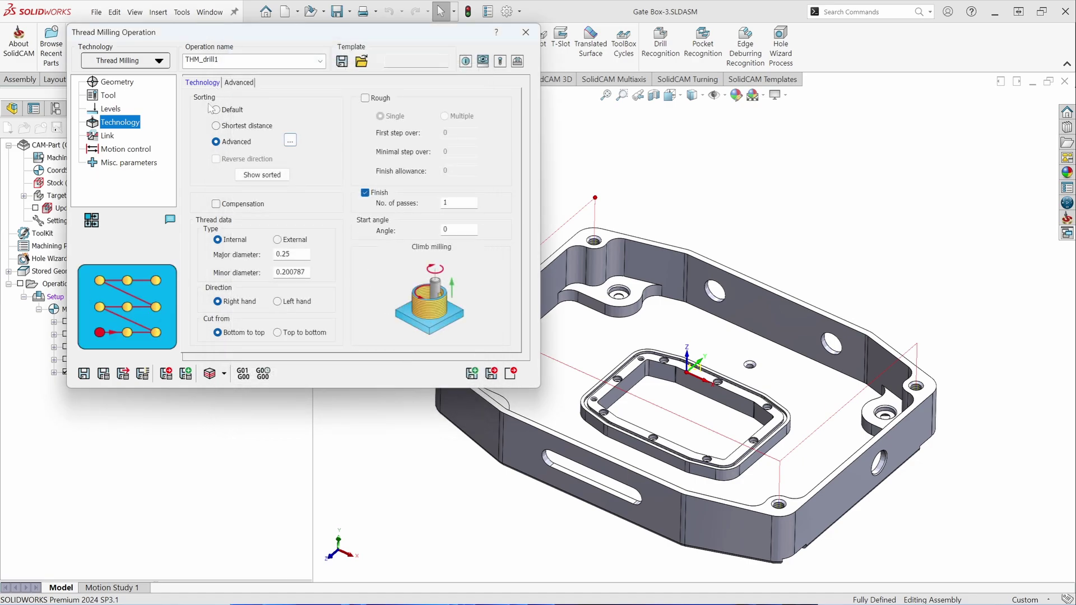
left_click(214, 110)
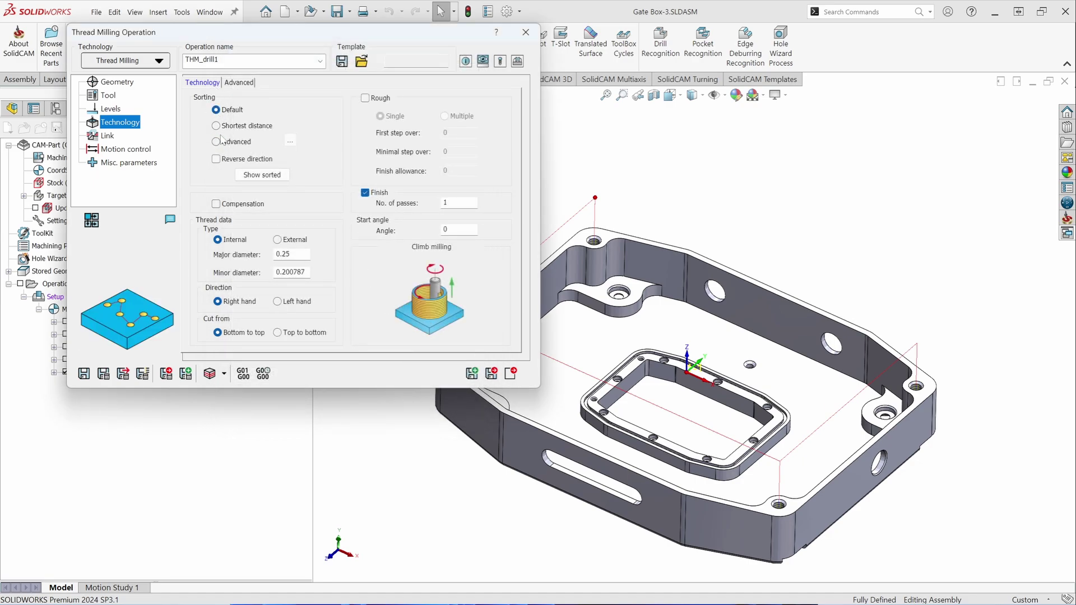
left_click(247, 208)
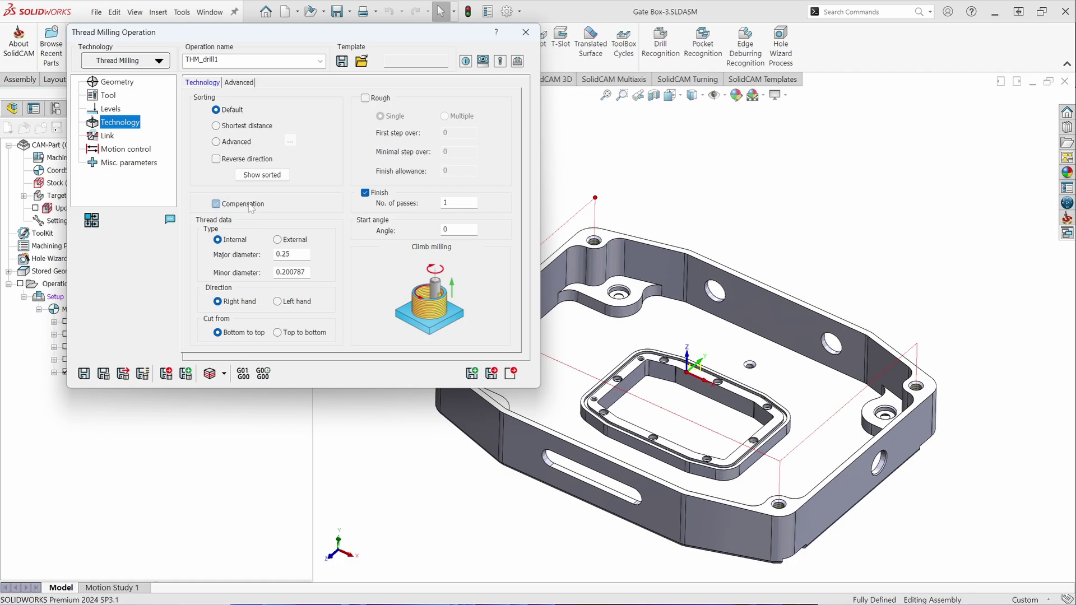
left_click(247, 206)
mouse_move(266, 260)
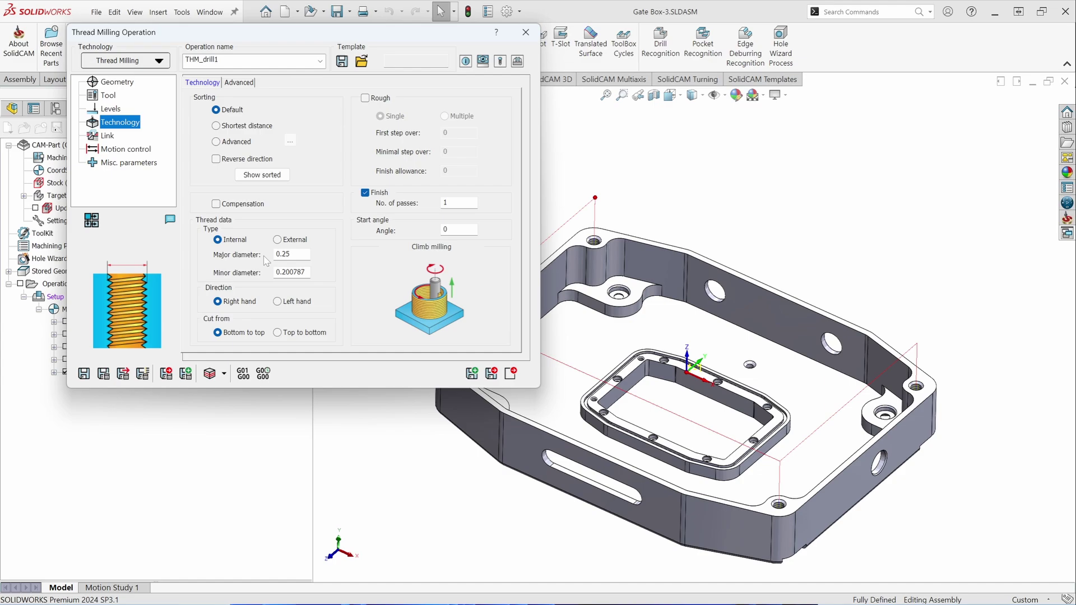
double_click(283, 255)
key("Tab")
left_click(276, 301)
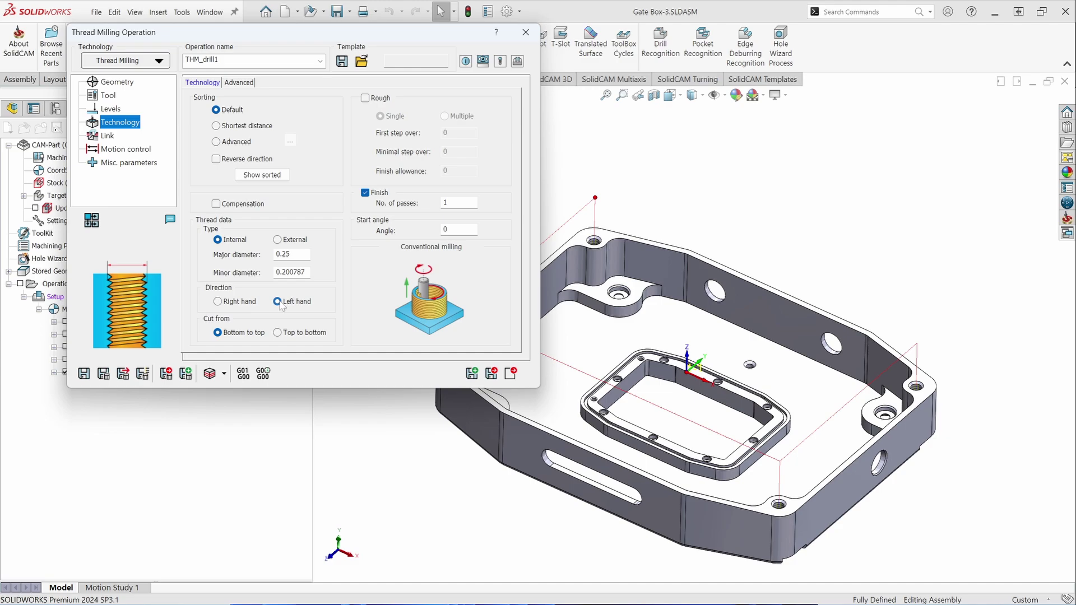
left_click(240, 303)
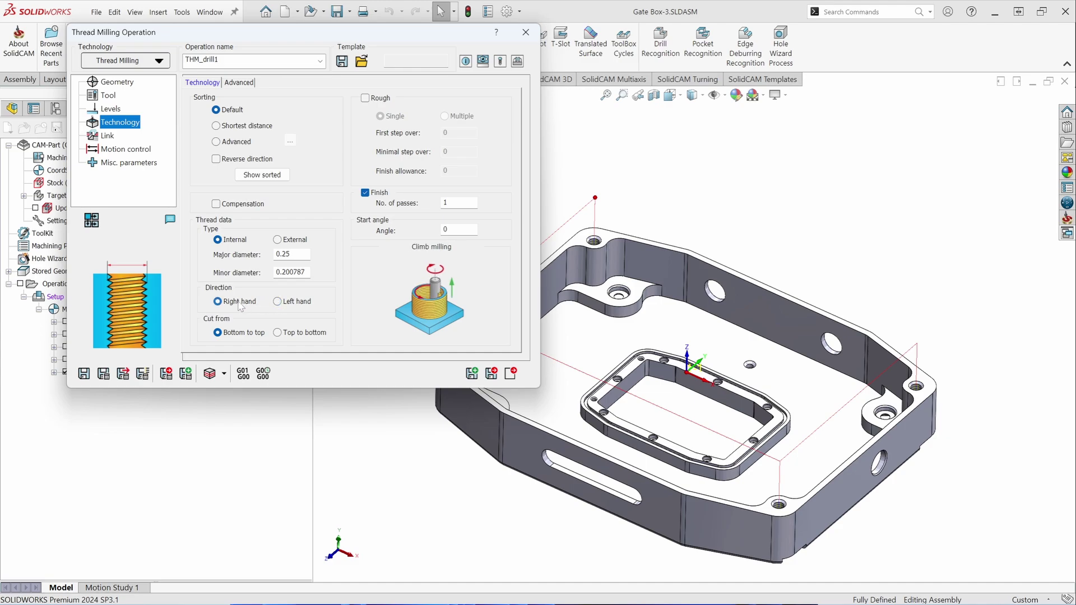
left_click(285, 336)
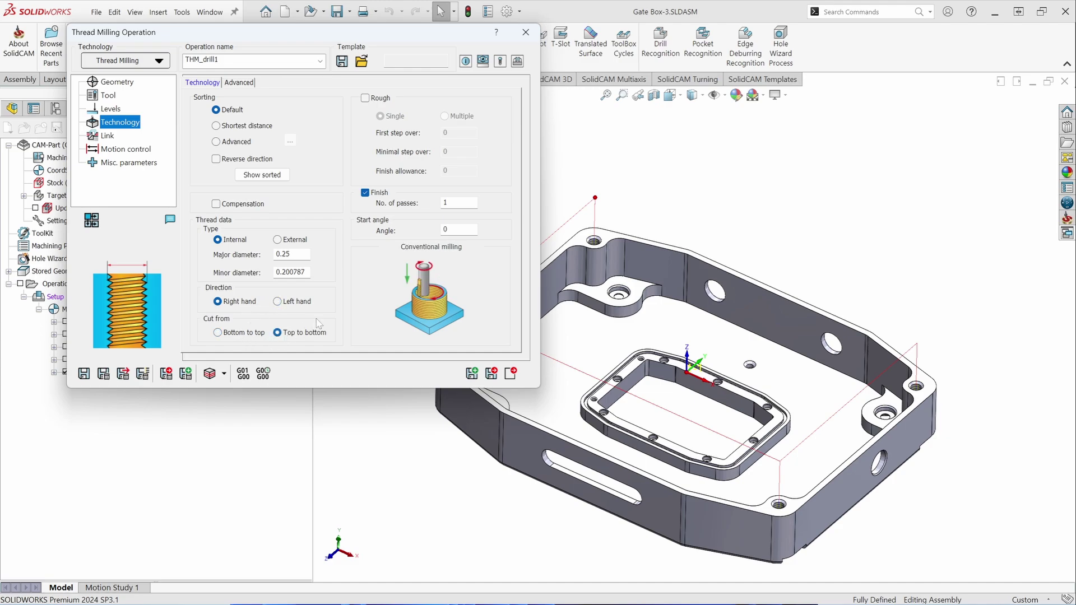
left_click(250, 336)
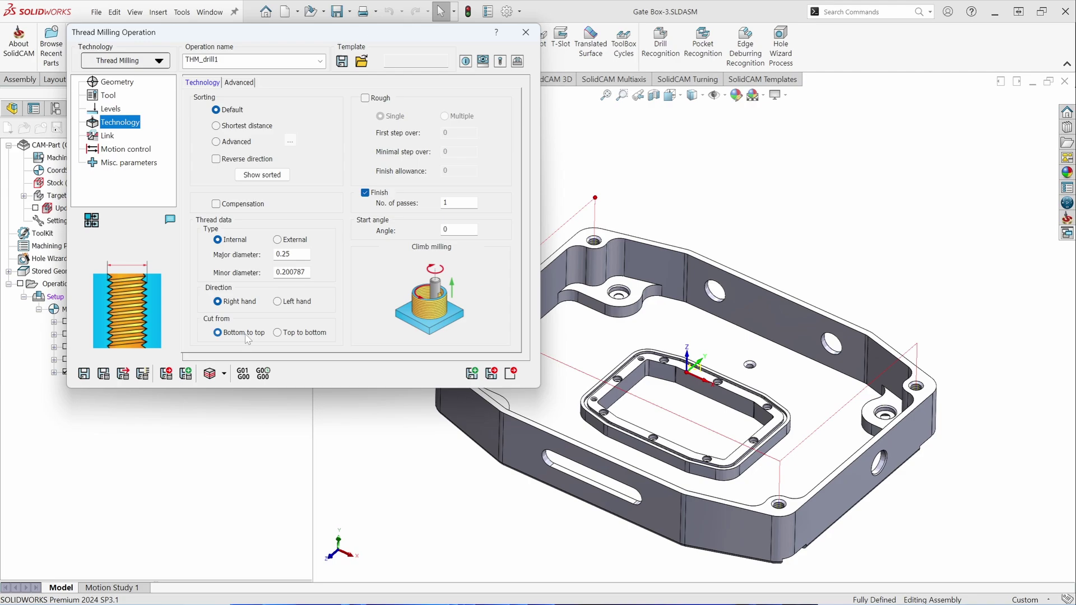
On the Link page, unflatten the lead-in arc and make the lead out match the lead in
left_click(108, 136)
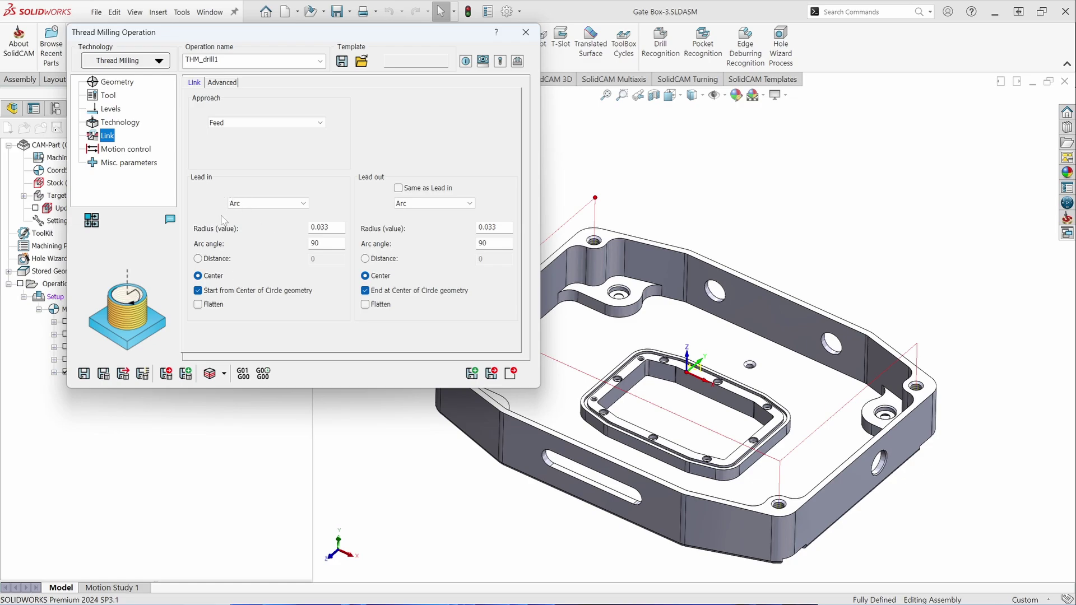
left_click(198, 304)
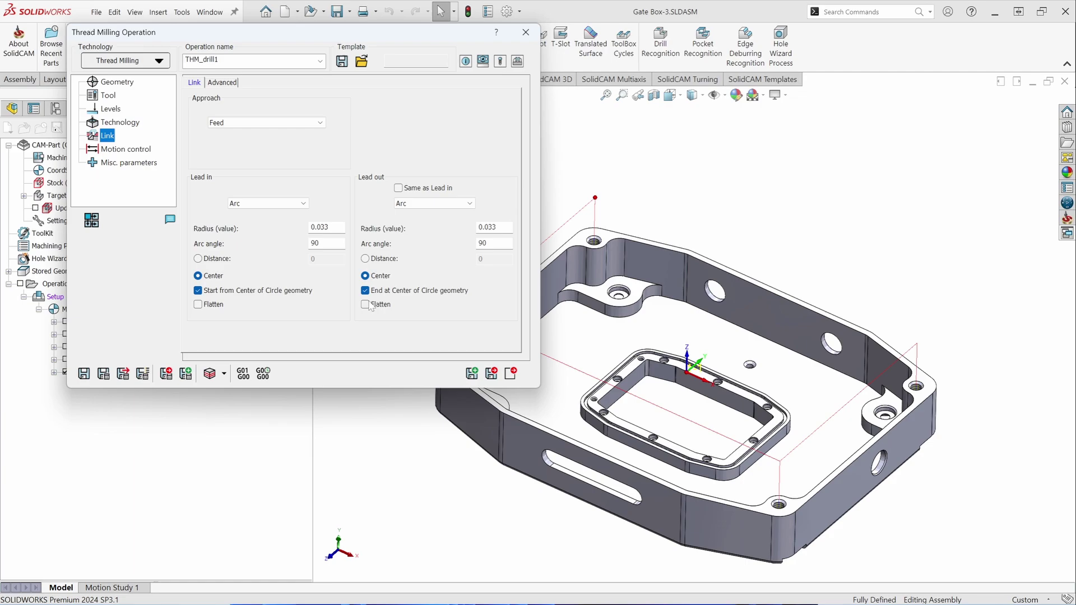
left_click(398, 187)
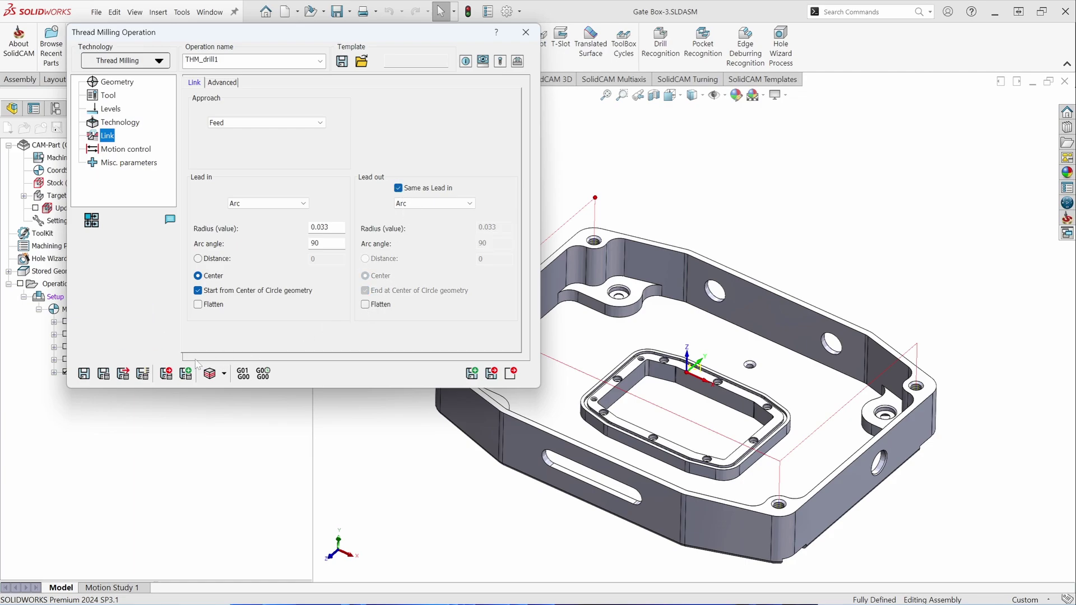
scroll(594, 249, "down", 5)
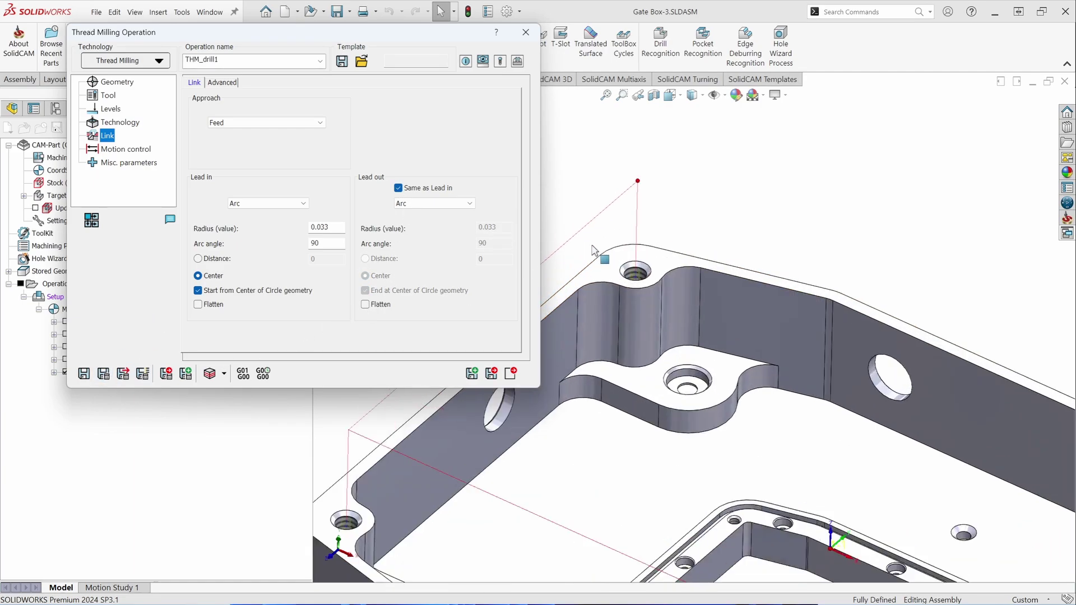
scroll(697, 338, "down", 10)
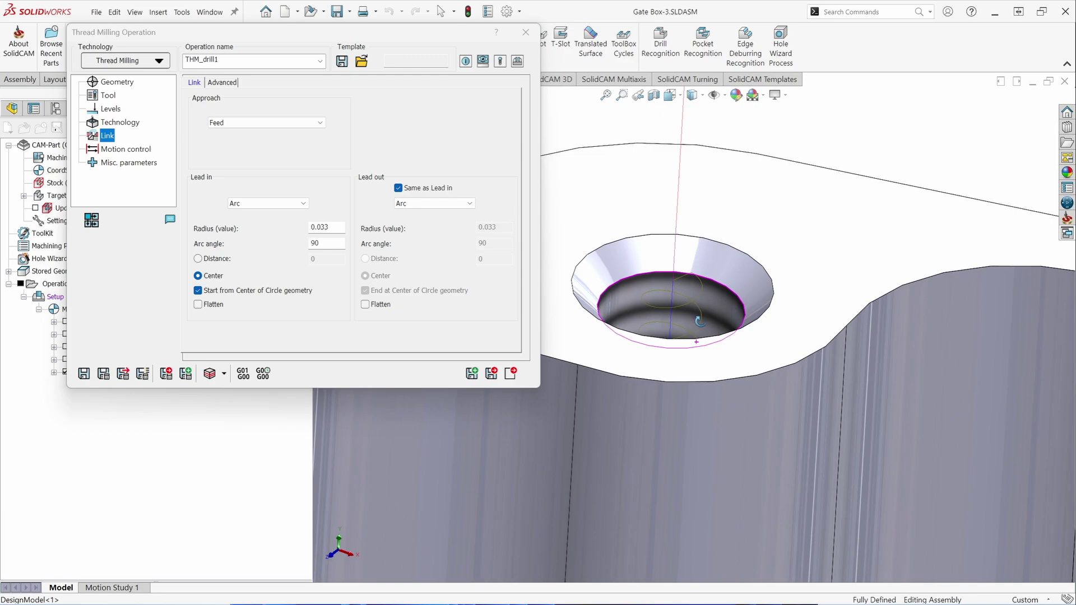
key("Up")
key("Up")
key("Up")
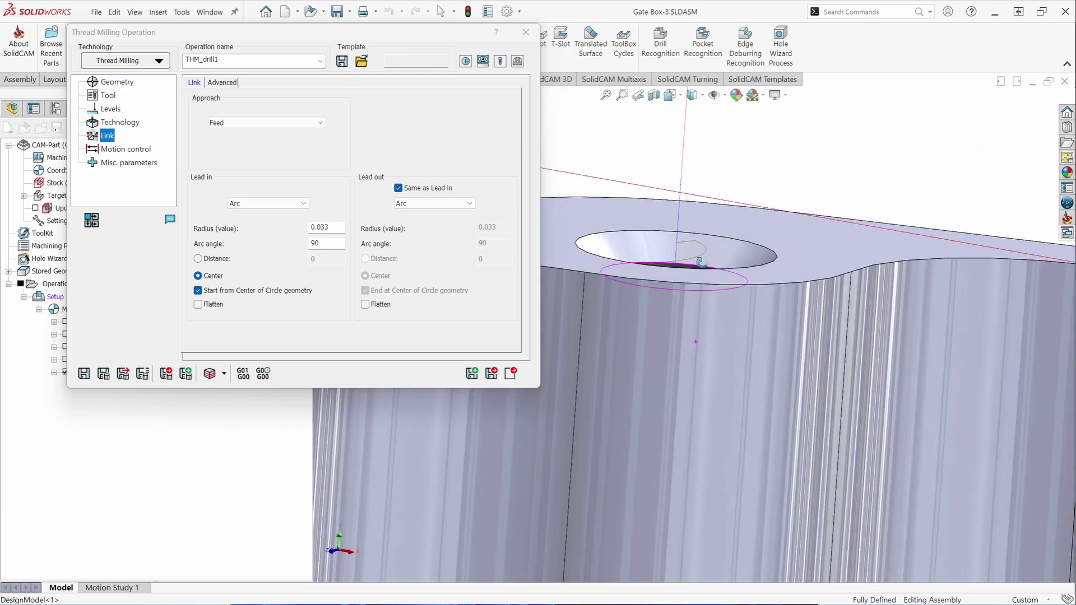
key("Up")
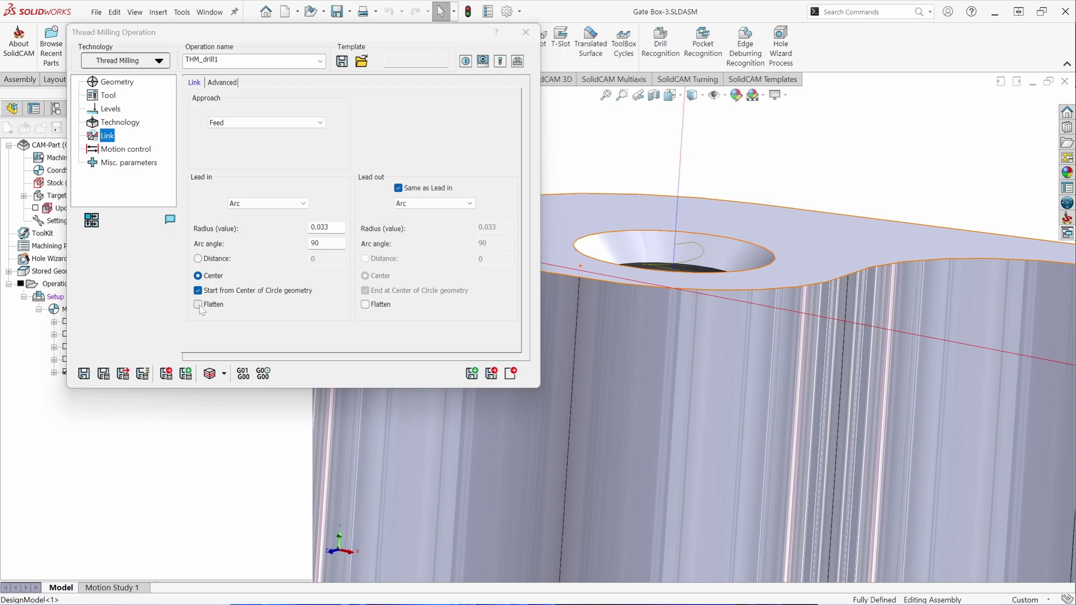
Flatten the lead-in again, leave lead-out flattening off, and Save & Calculate
left_click(198, 304)
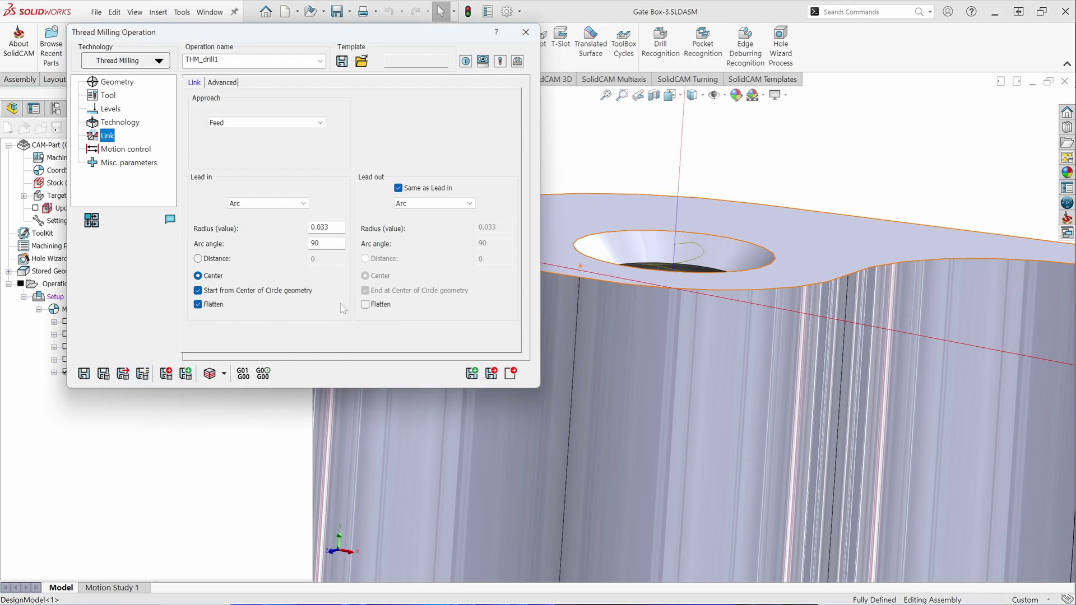
left_click(365, 304)
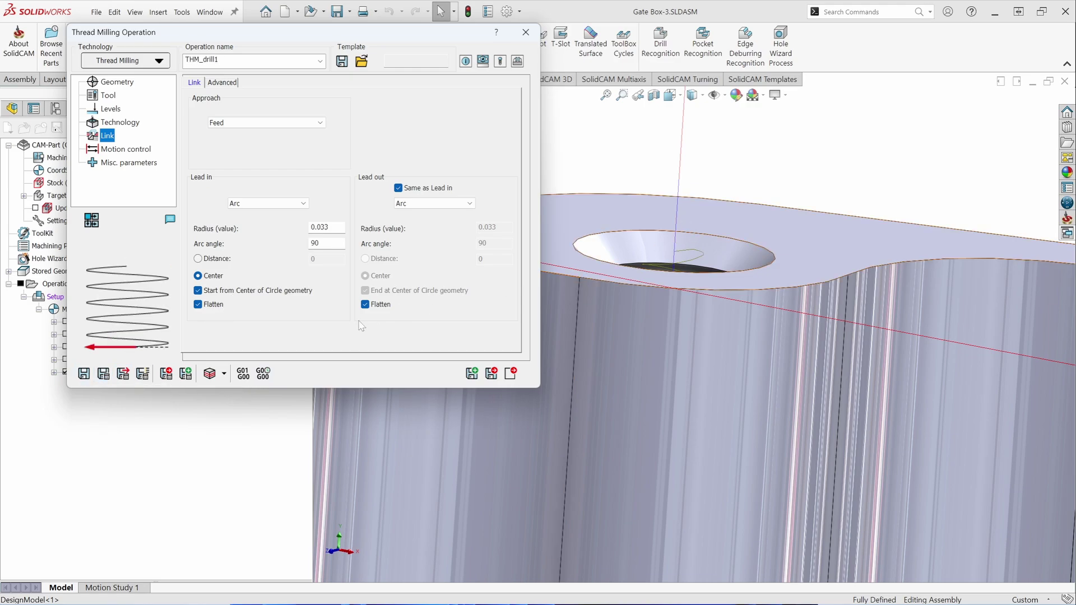
left_click(364, 304)
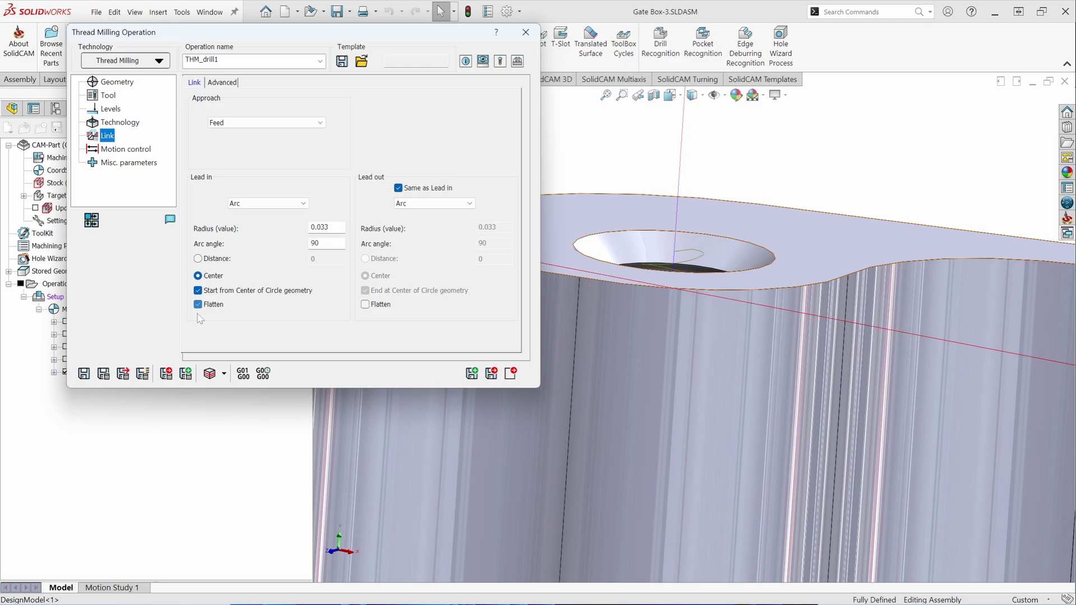
left_click(108, 380)
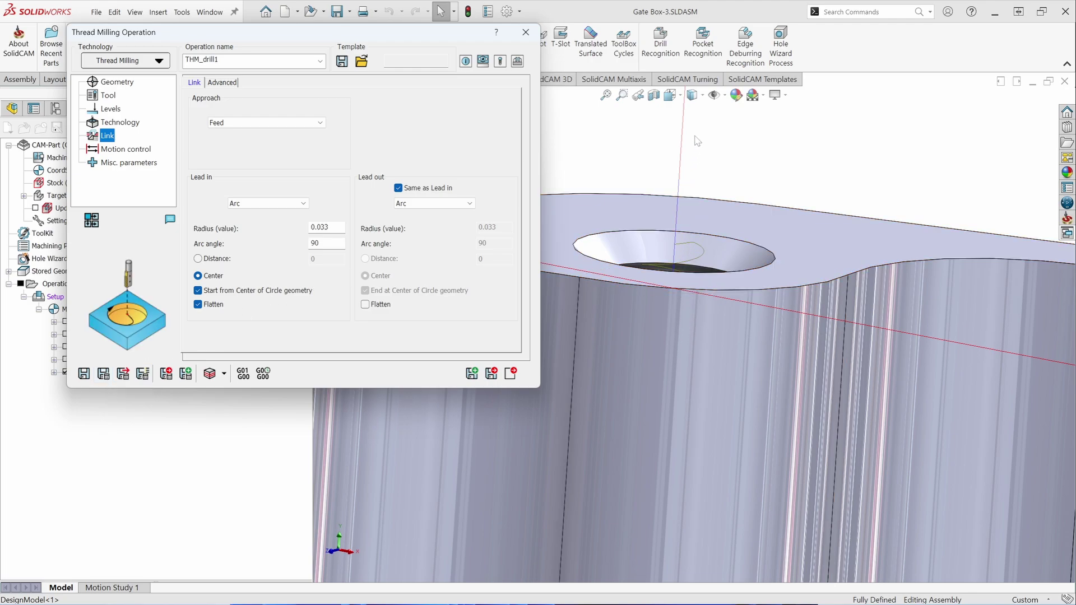
Set the Upper level Delta to 0.05, recalculate, and view the hole's helix toolpath
left_click(108, 110)
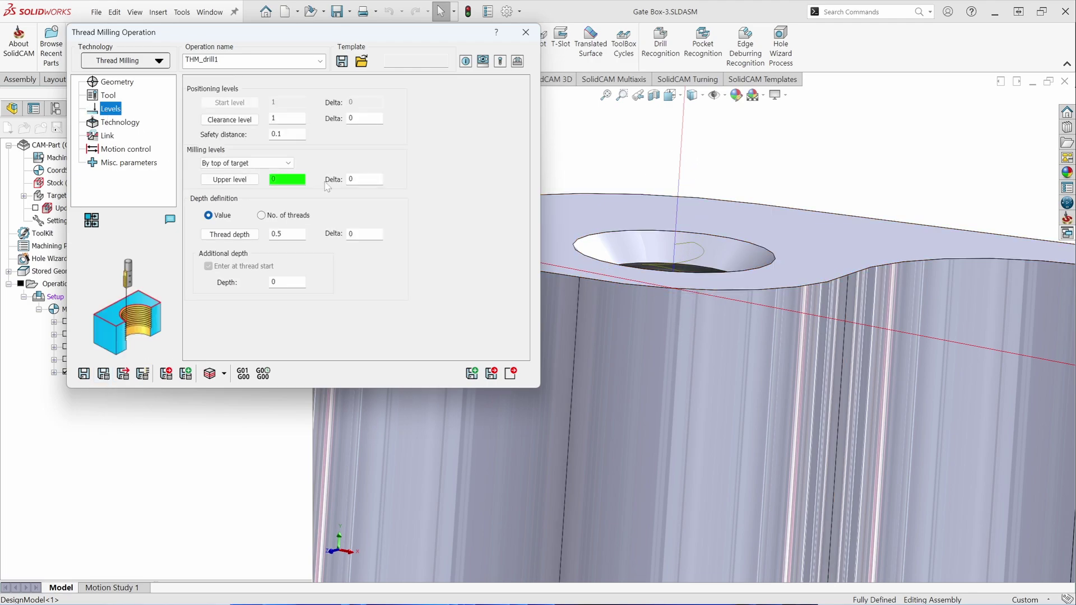
left_click(362, 180)
type(".05")
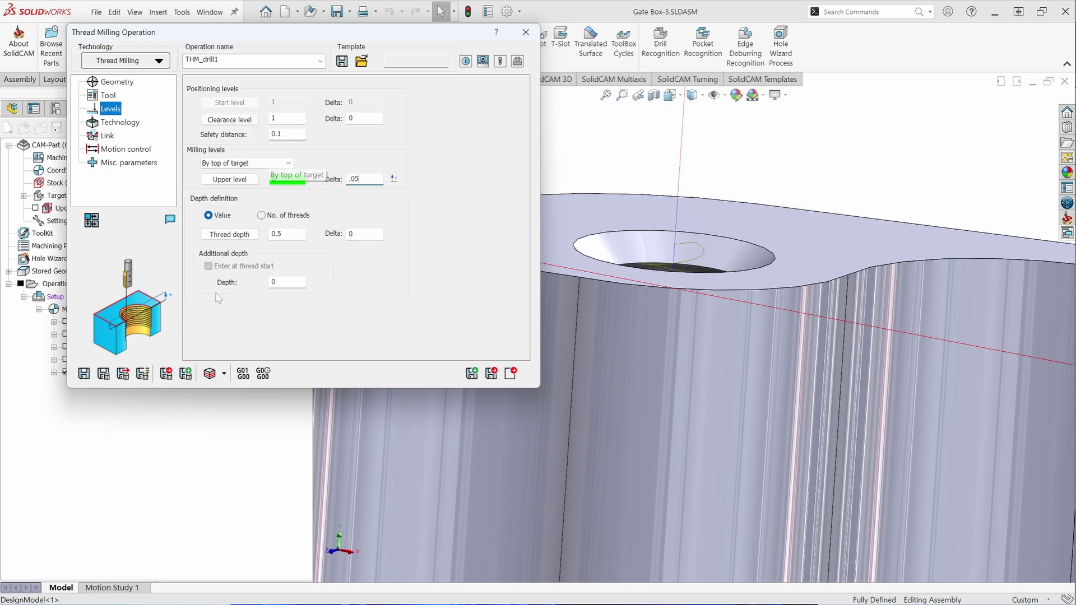
left_click(103, 374)
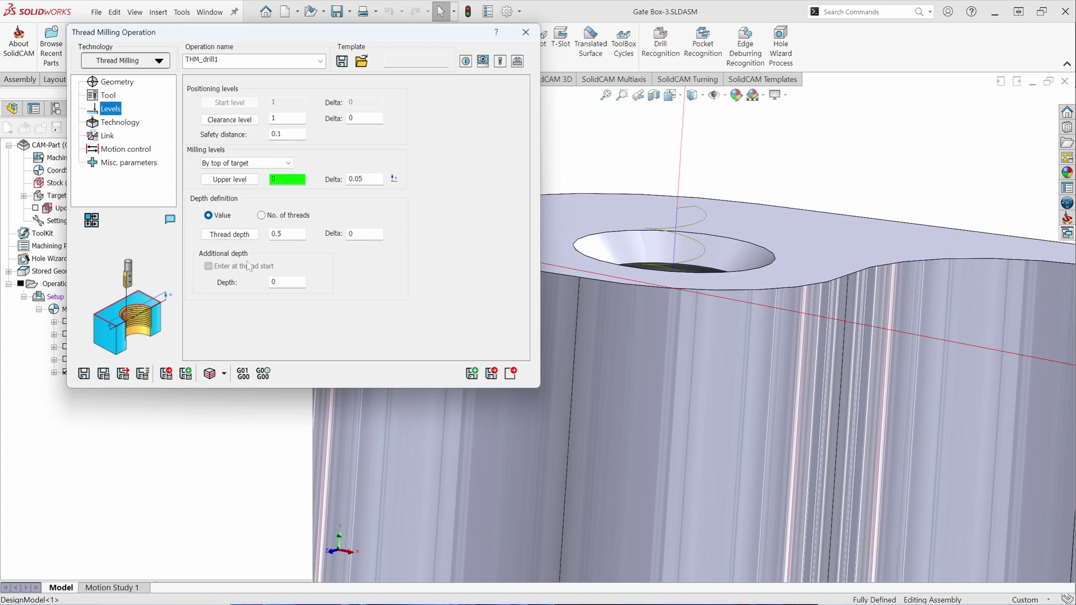
middle_click_drag(611, 233, 583, 229)
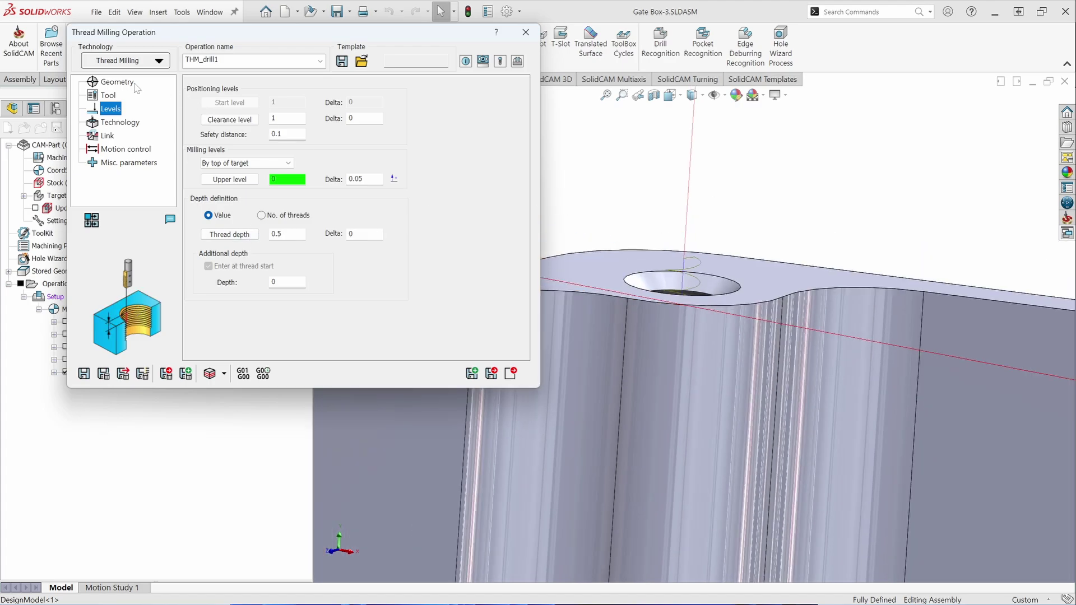
Turn on Multiple rough passes with a 0.008 finish allowance, reviewing the step-over fields
left_click(118, 122)
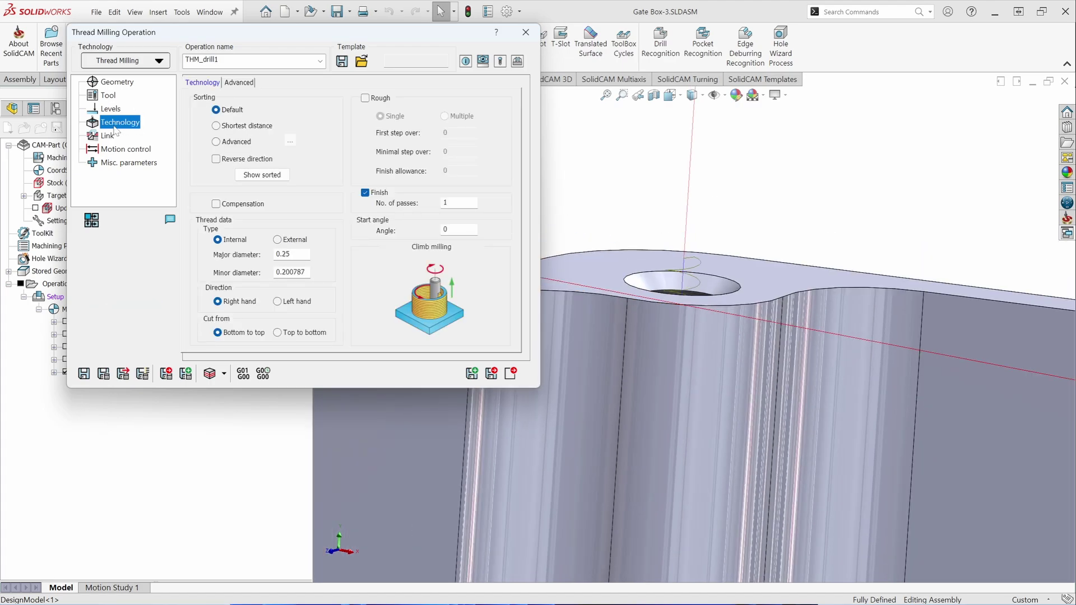
middle_click_drag(729, 303, 731, 397)
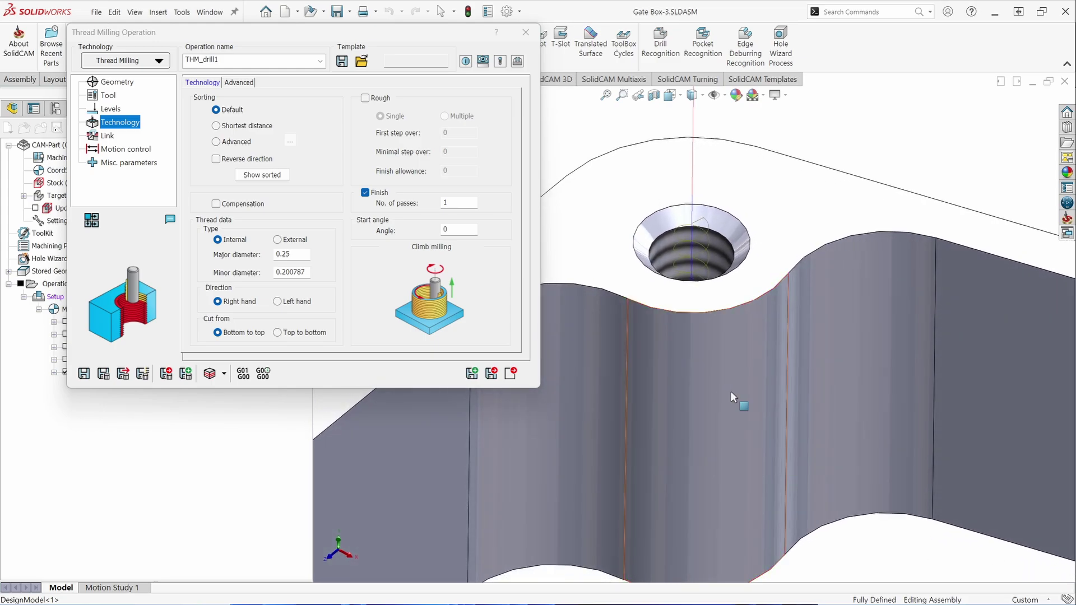
left_click(446, 202)
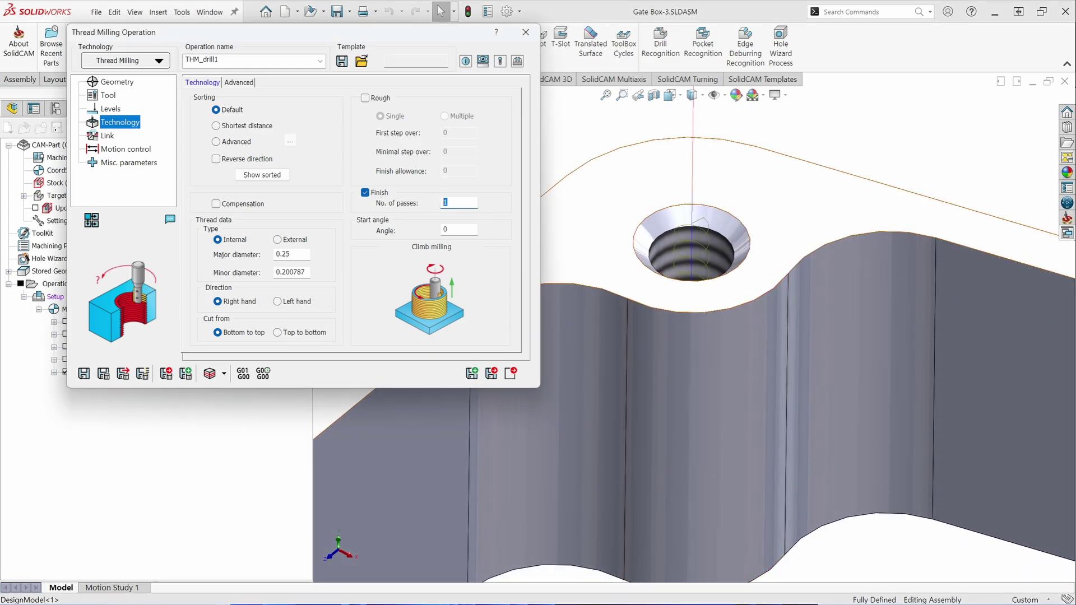
left_click(365, 98)
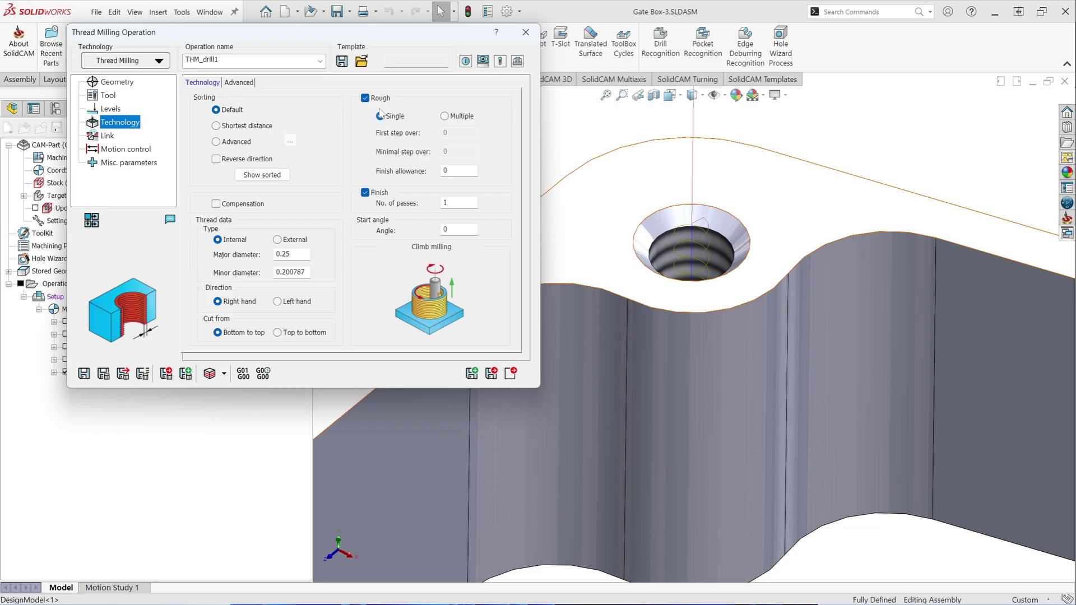
left_click_drag(446, 170, 433, 174)
left_click(462, 202)
left_click(446, 116)
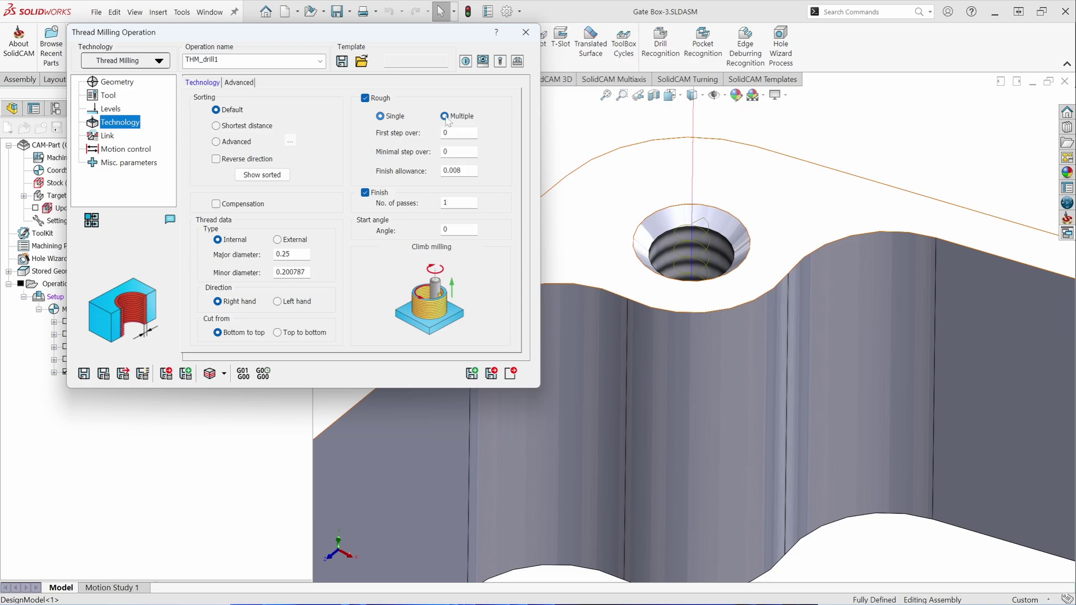
key("Tab")
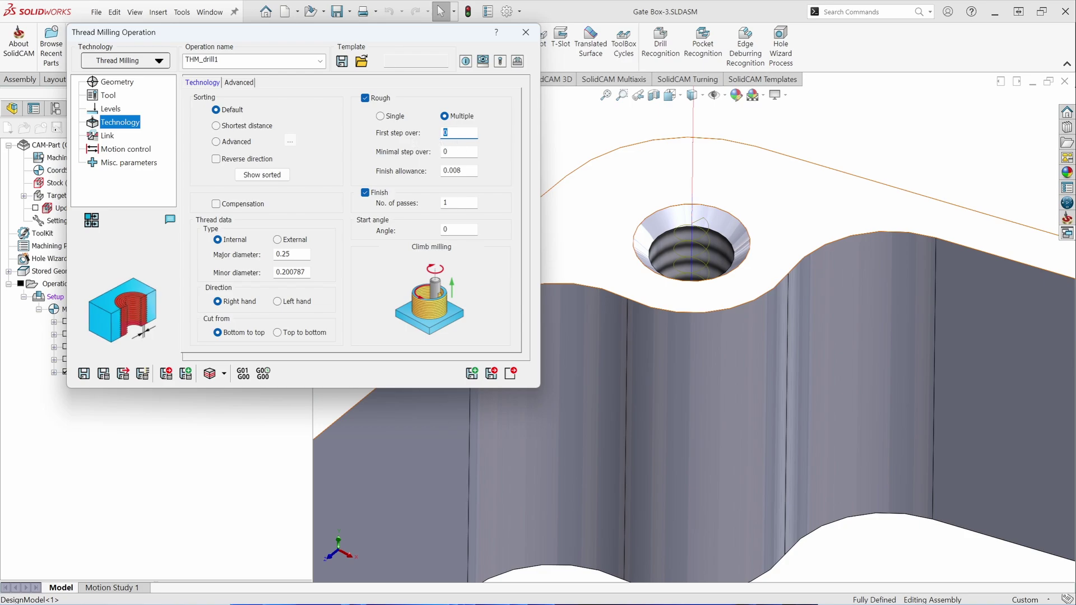
left_click(447, 151)
key("Tab")
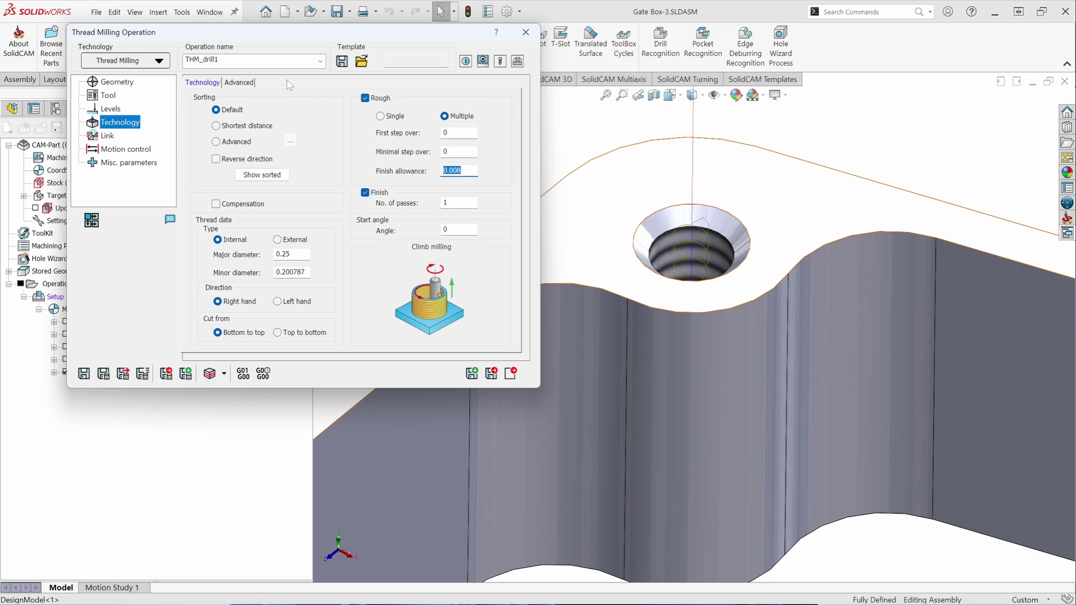
Preview the second, third and fourth rough patterns on the Advanced tab
left_click(239, 83)
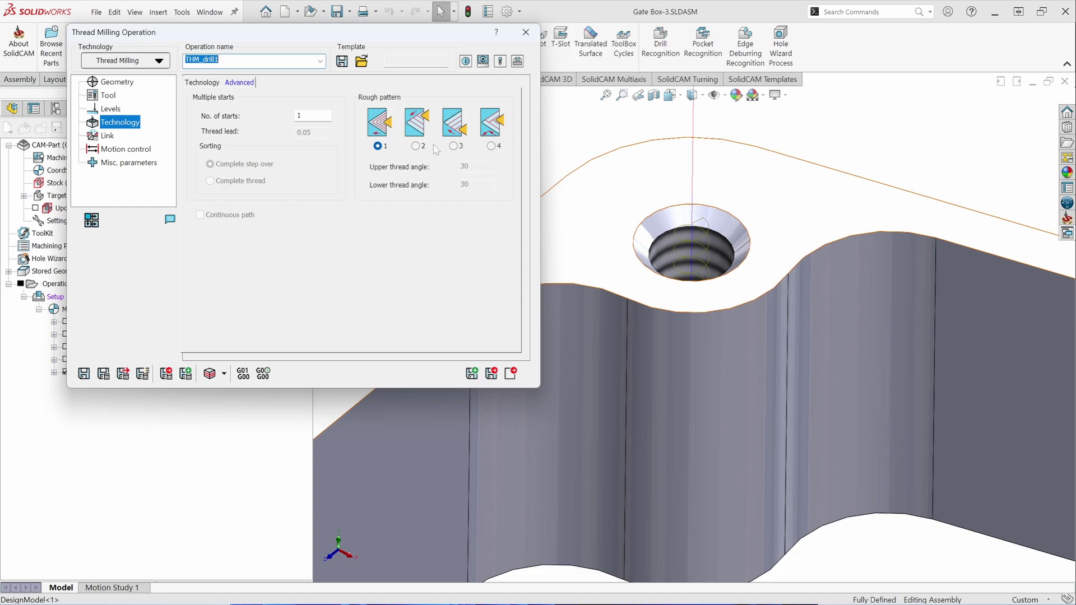
left_click(416, 147)
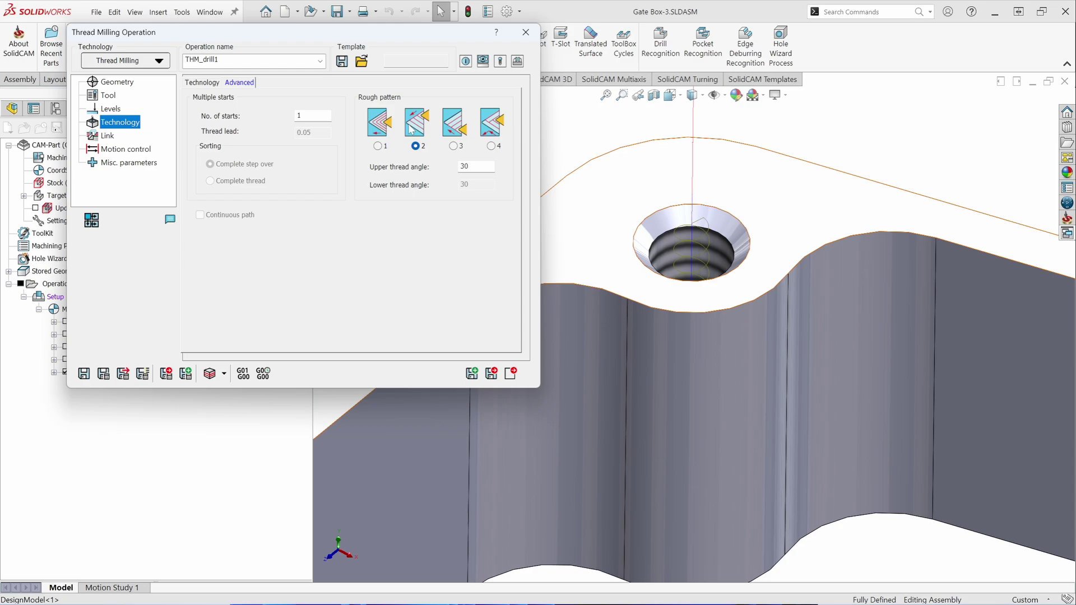
left_click(454, 147)
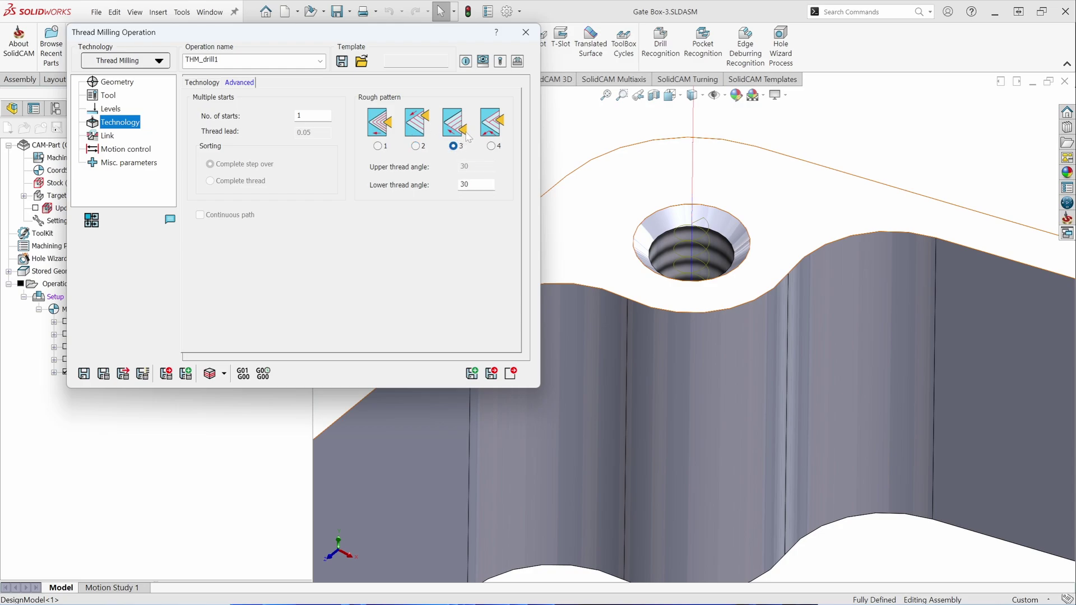
left_click(491, 146)
Set roughing back to Single, Save & Calculate, and show tool 3's details
left_click(203, 83)
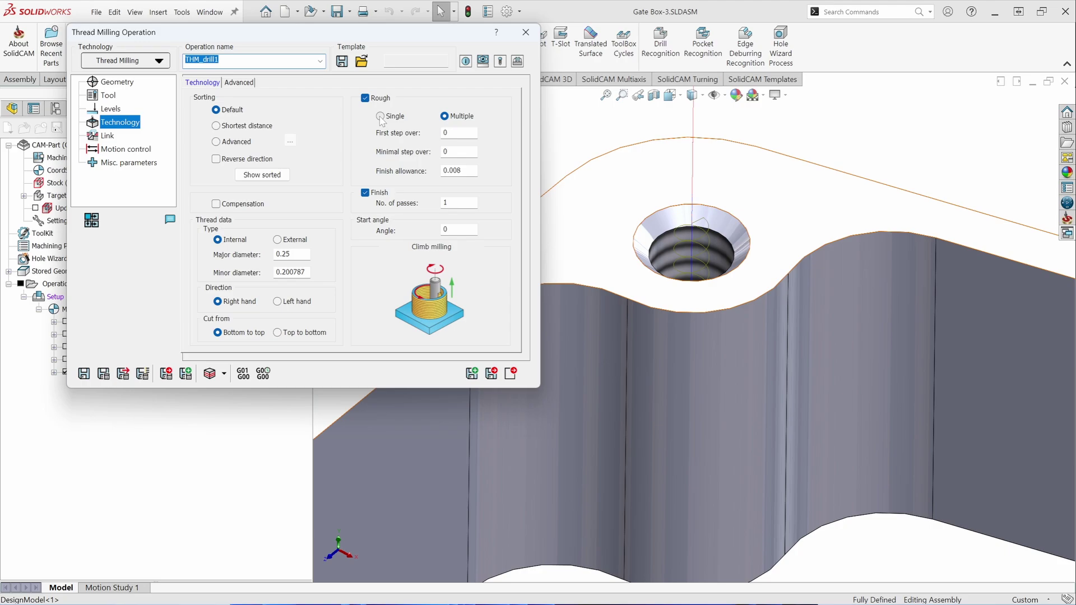
left_click(380, 116)
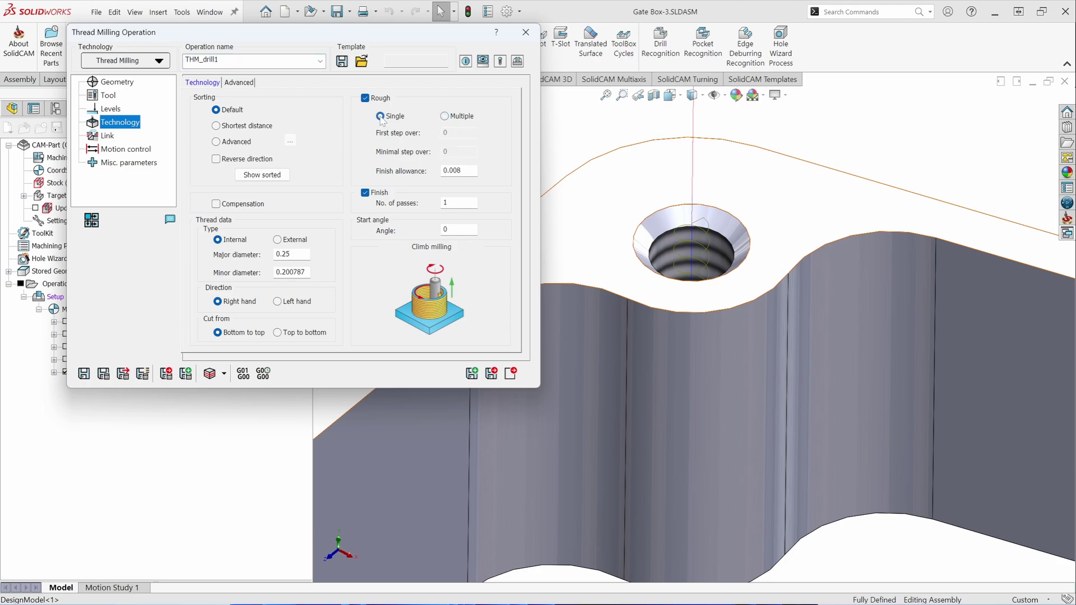
left_click(107, 379)
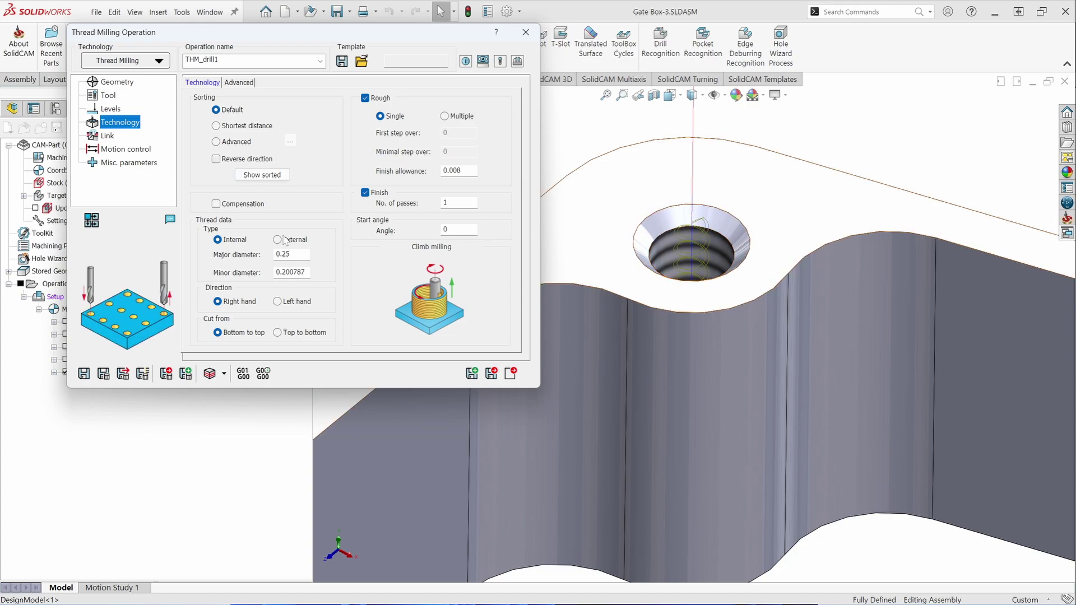
left_click(108, 96)
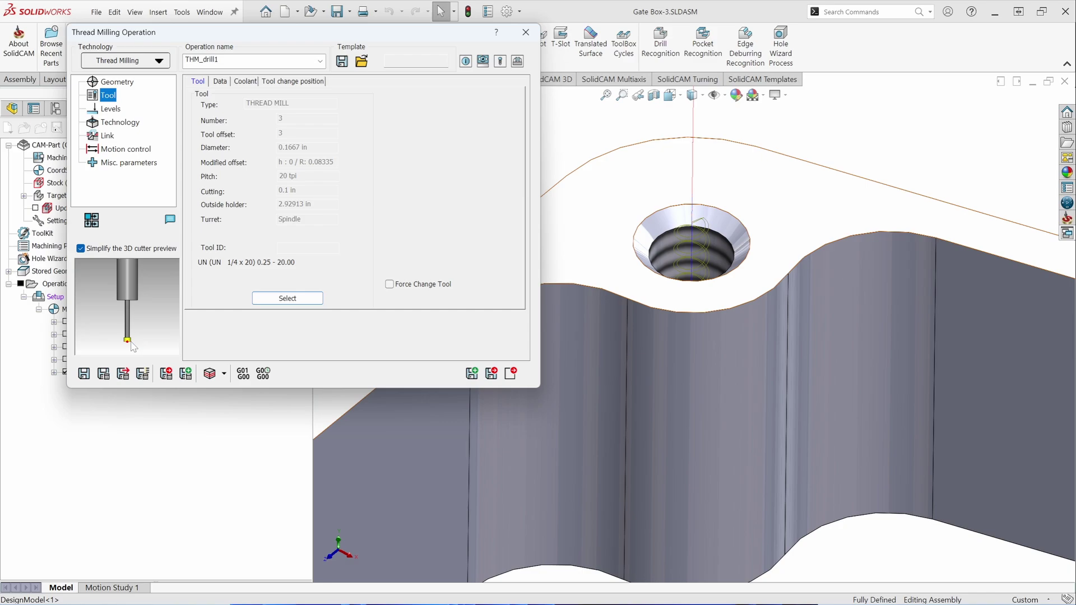
scroll(131, 343, "up", 3)
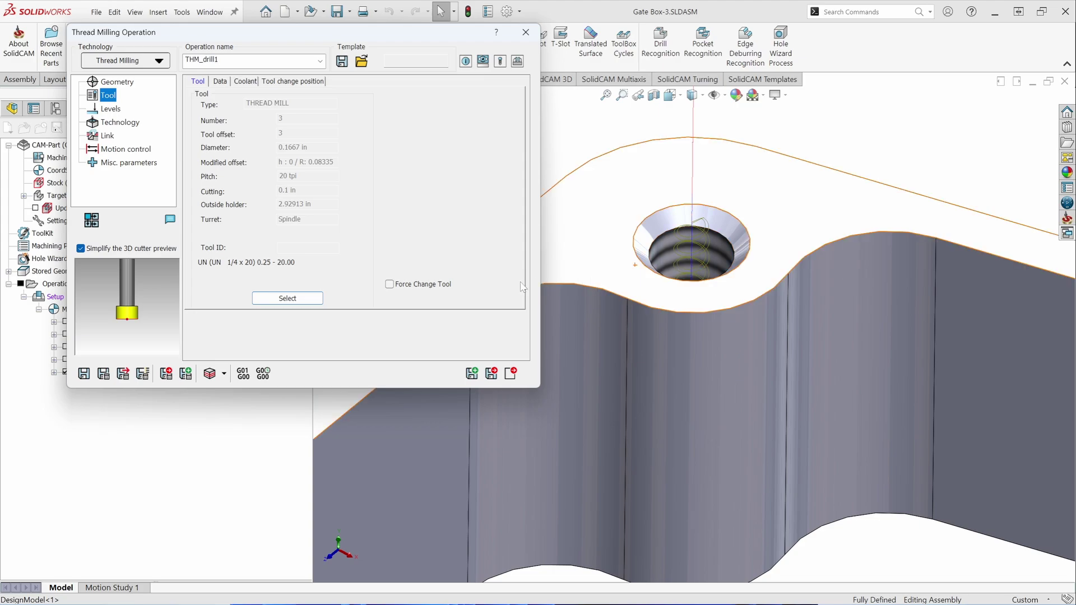
Run a SolidVerify simulation of THM_drill1 threading the corner clamp-bolt holes
left_click(210, 373)
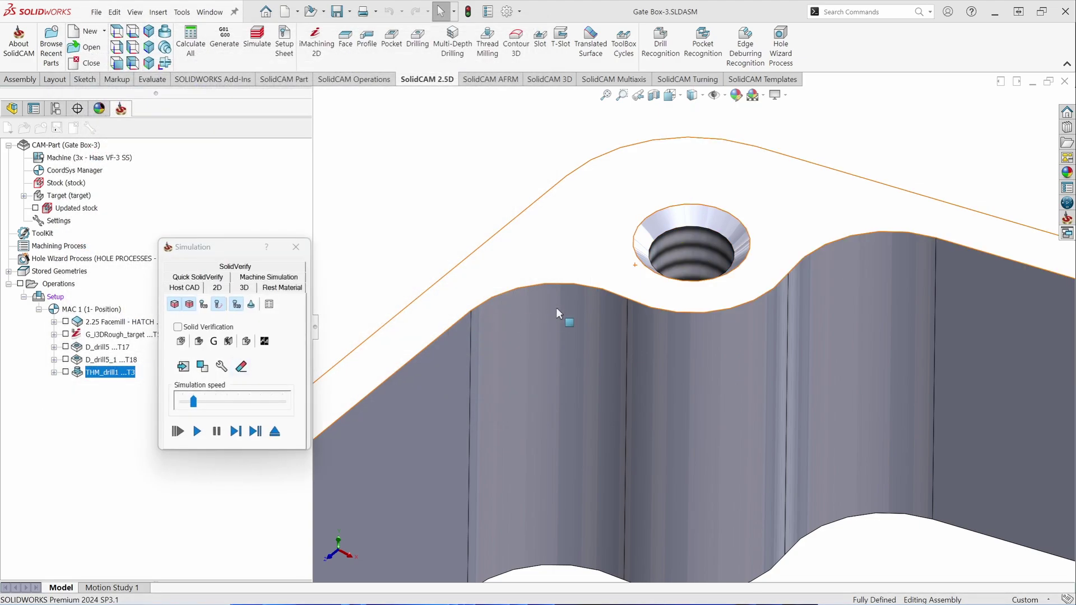
left_click(235, 267)
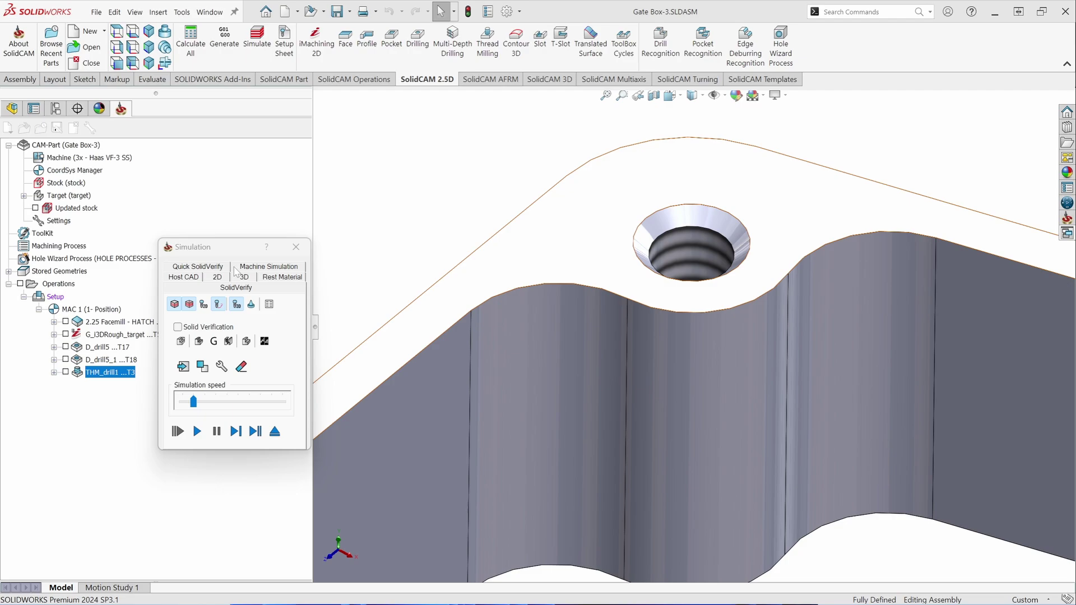
scroll(627, 243, "up", 2)
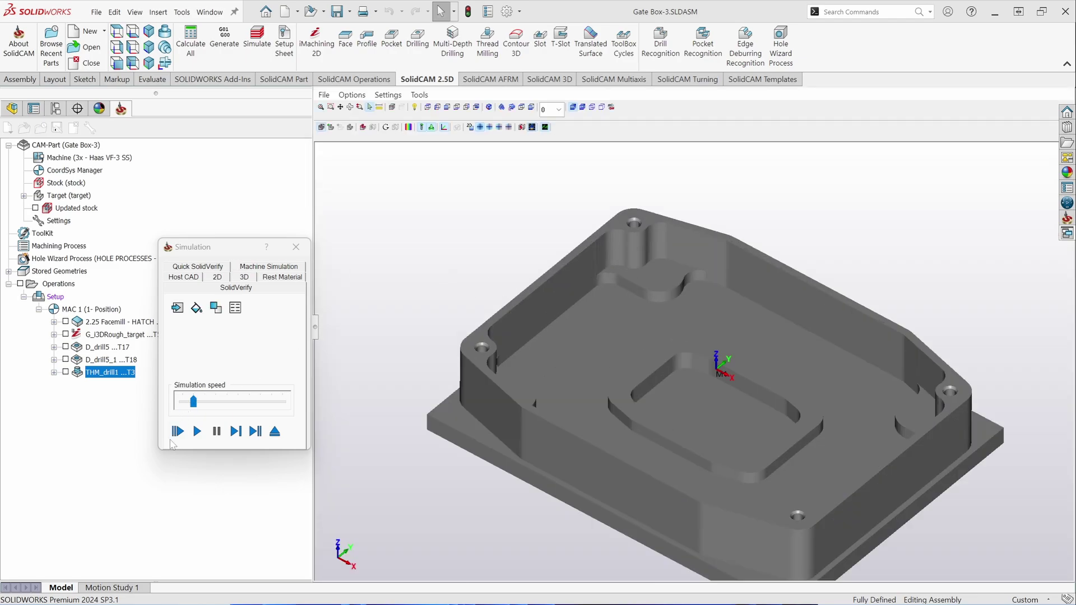
left_click(196, 431)
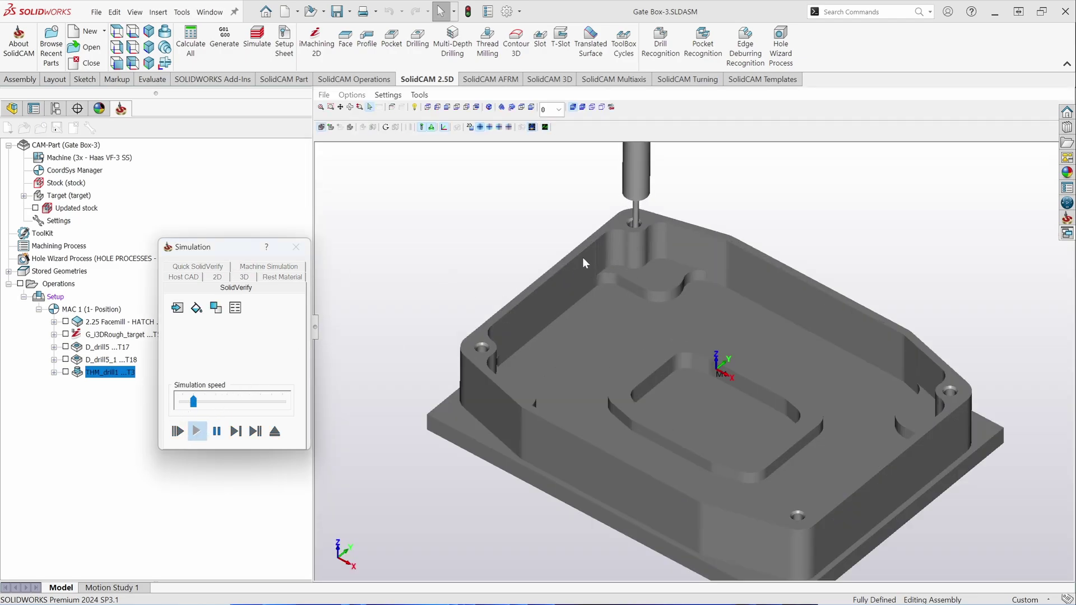
scroll(657, 215, "up", 2)
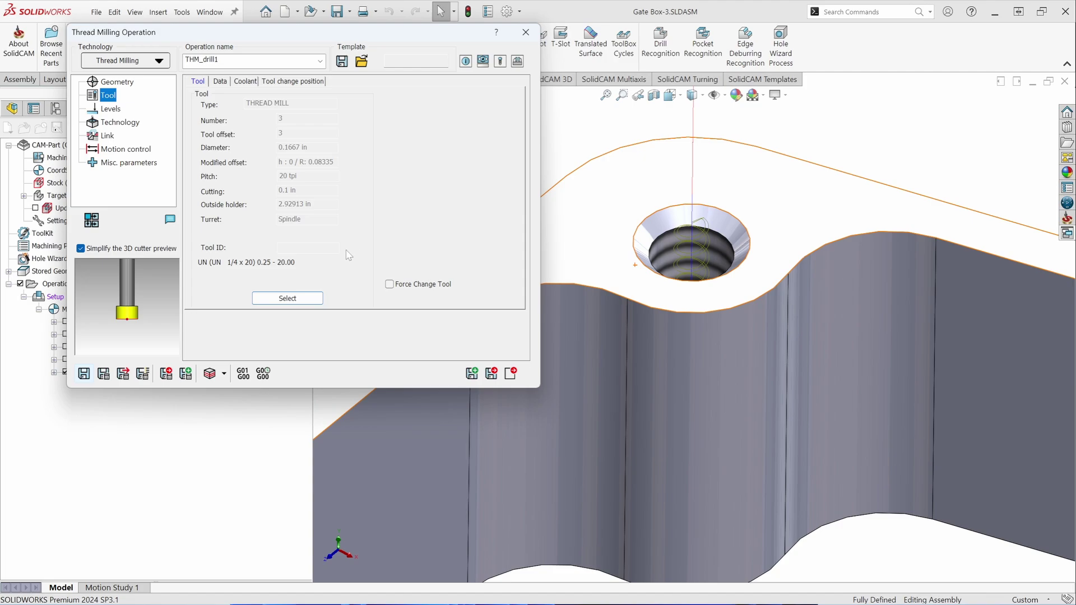
Add the 0.18750 Single Point Thread Mill from Cutters > Single Point Threading as tool 4, previewing its tip
left_click(313, 303)
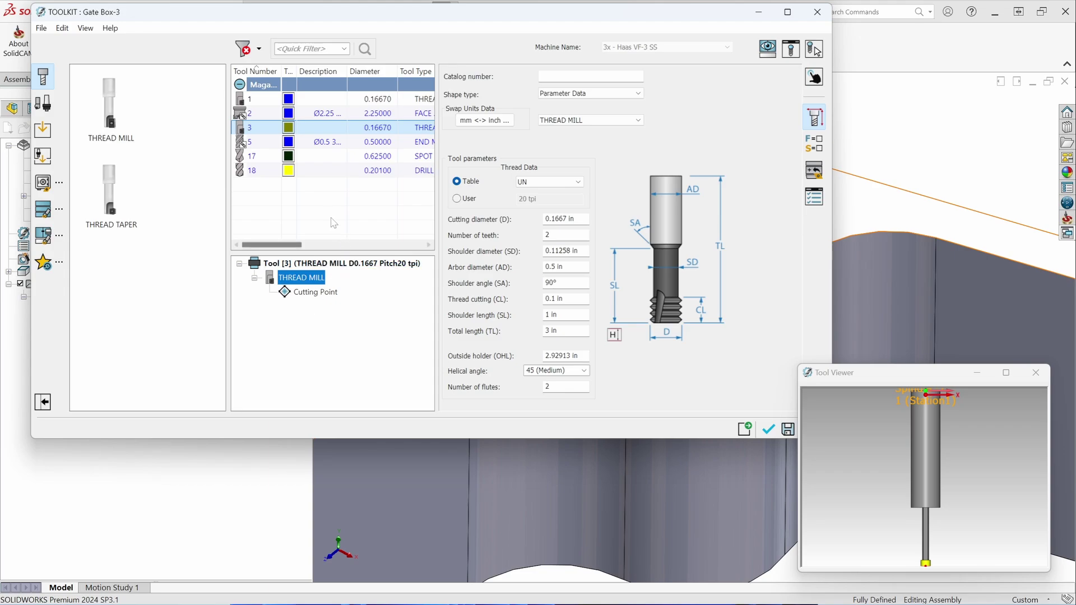
left_click(43, 183)
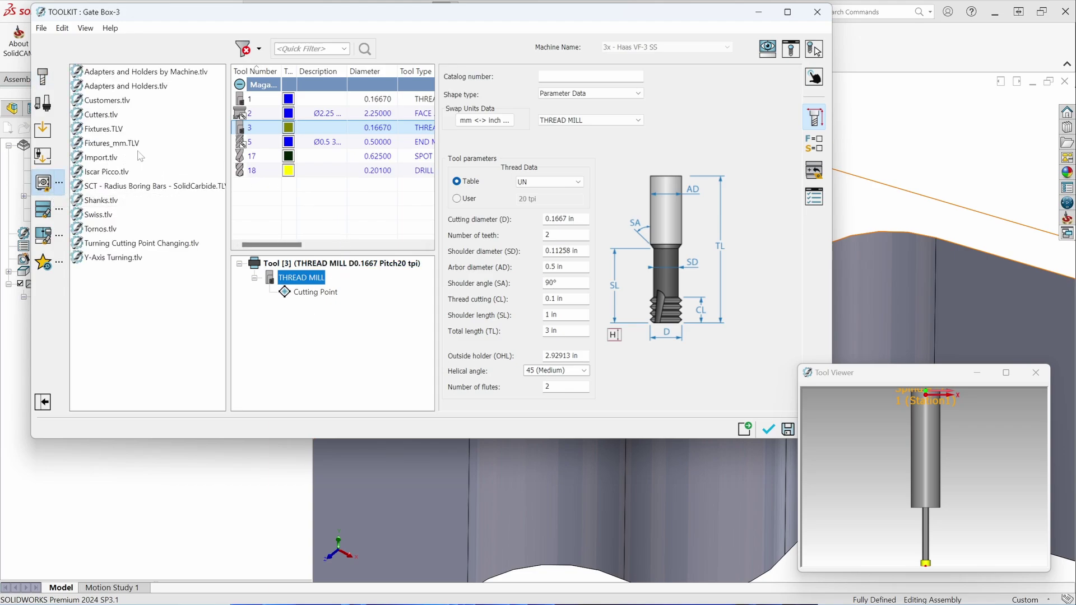
double_click(108, 118)
left_click(93, 158)
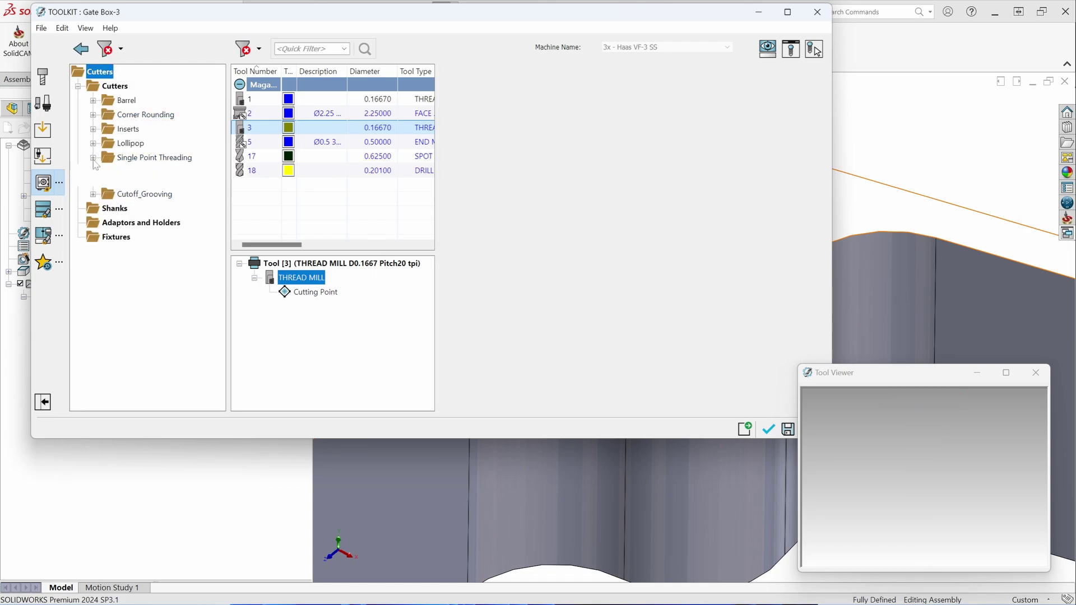
left_click(168, 186)
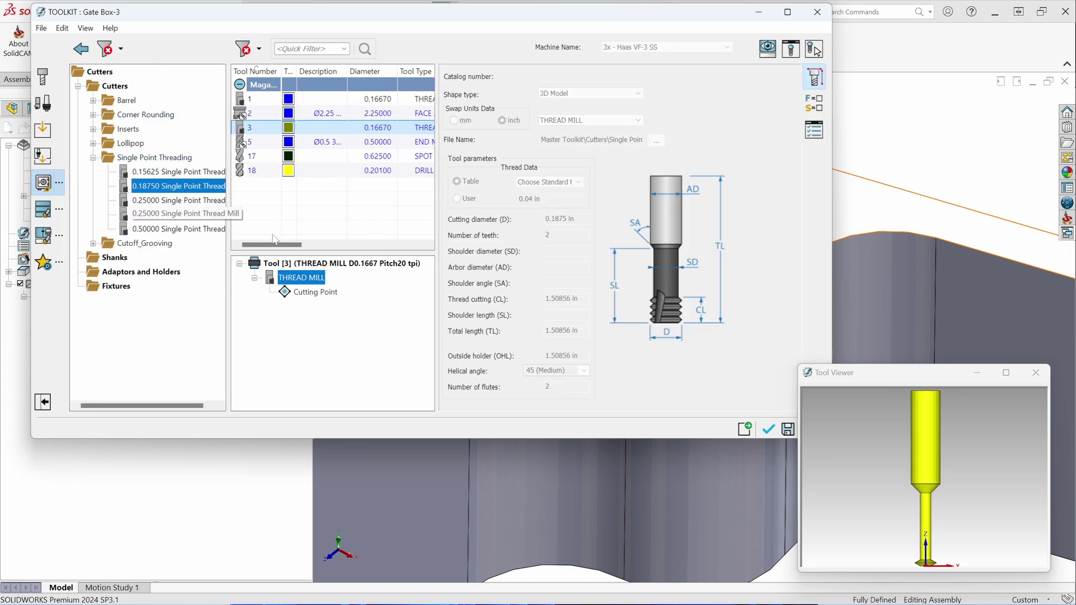
left_click_drag(930, 560, 932, 501)
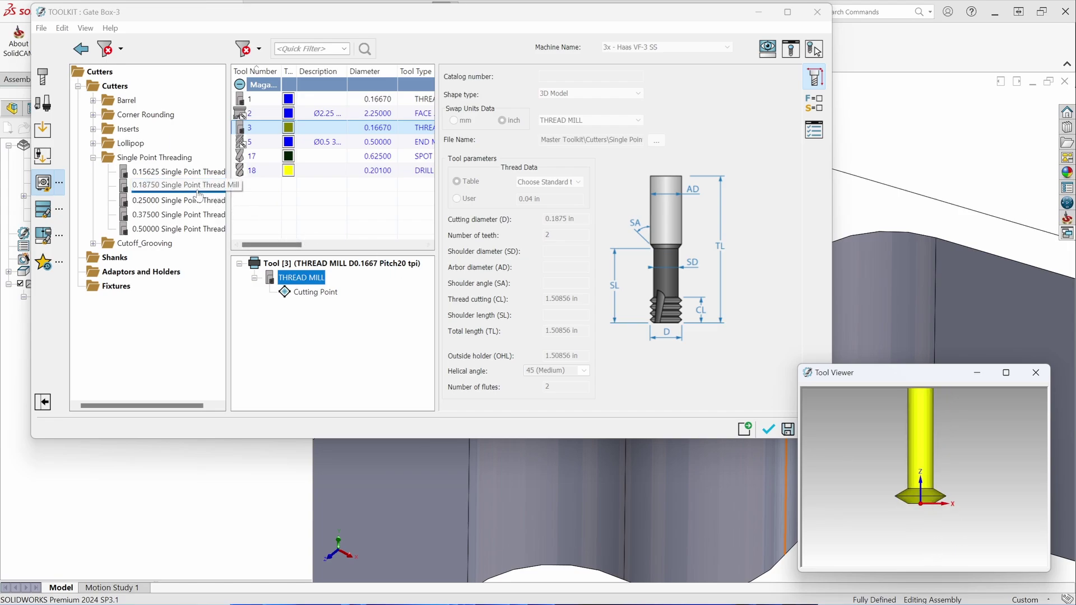
left_click_drag(194, 187, 289, 189)
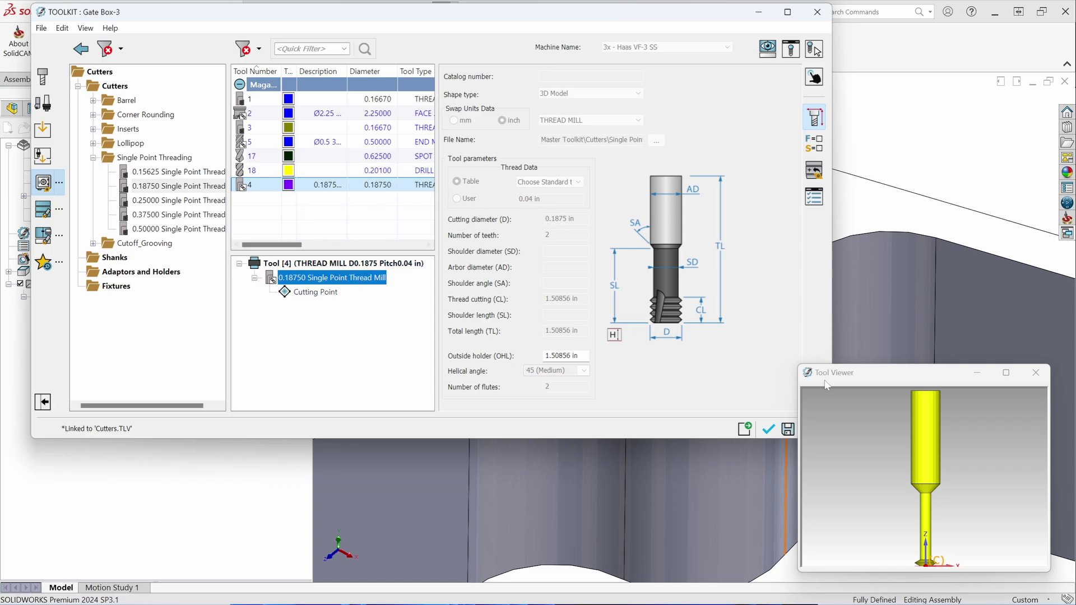
Break tool 4's link to the cutter library
left_click(929, 457)
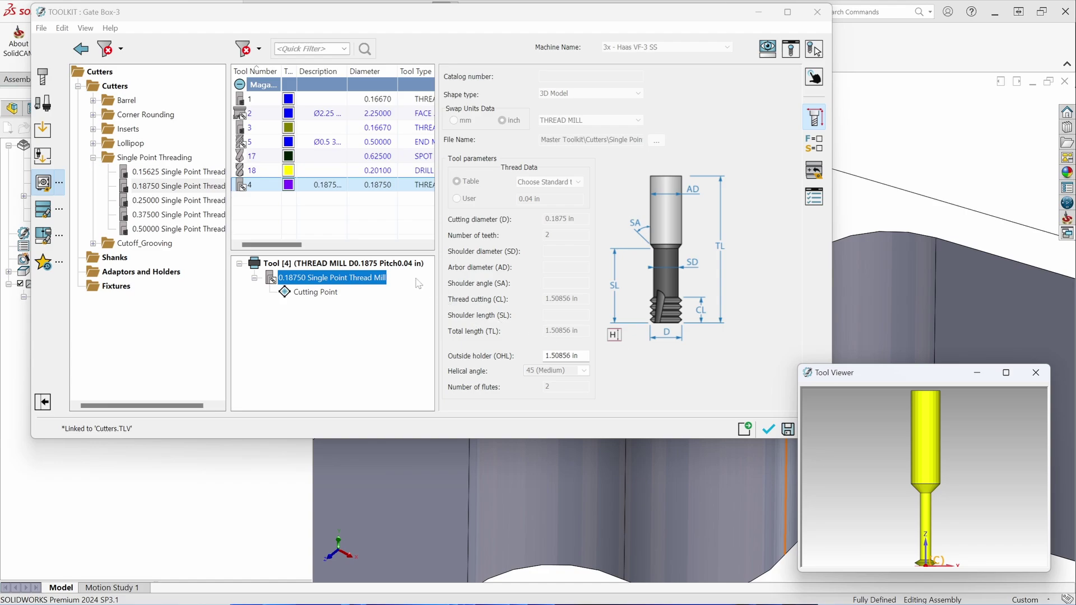
right_click(320, 280)
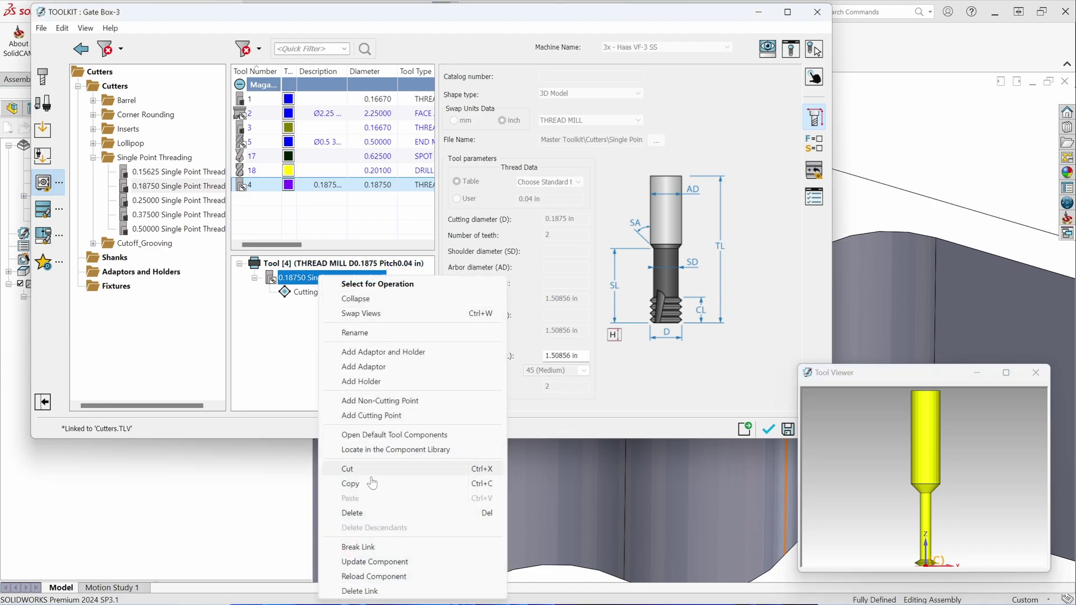
left_click(361, 547)
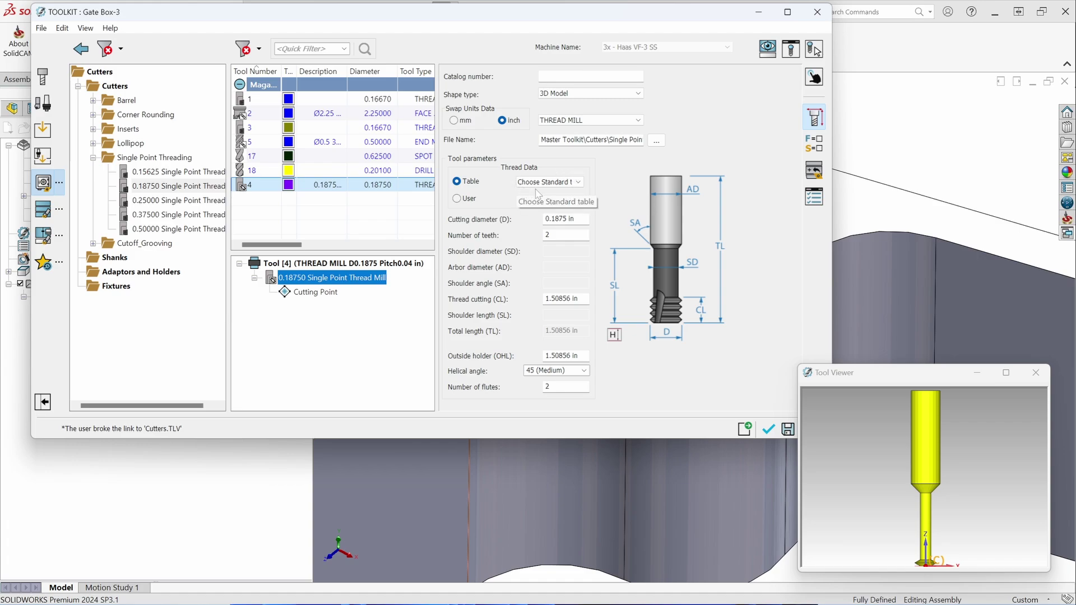
Set tool 4's thread data to the UN table, size 1/4 x 20, and assign it to the operation
left_click(457, 199)
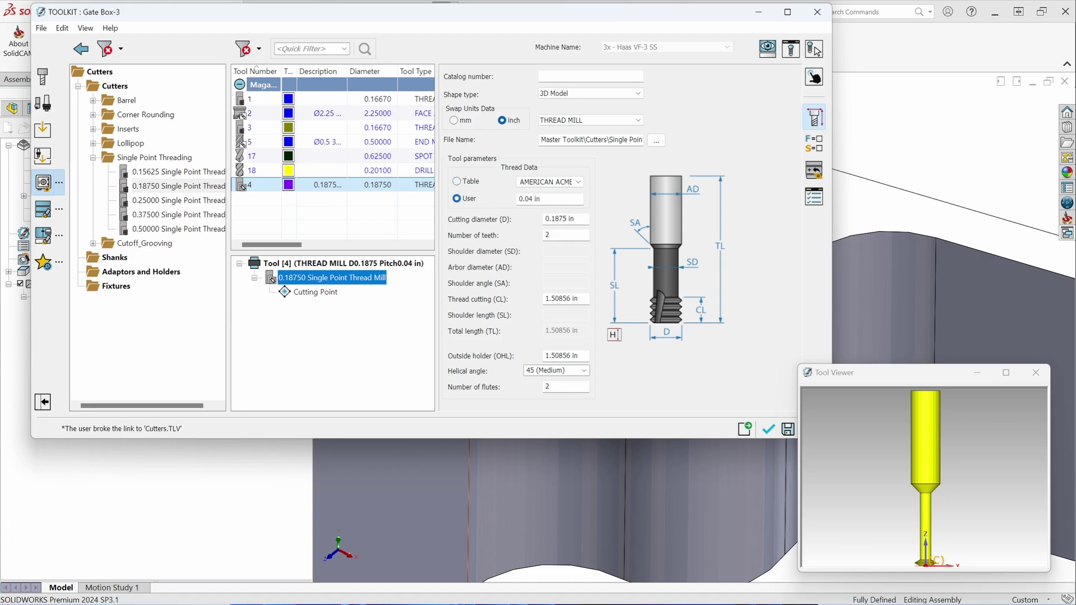
left_click(467, 181)
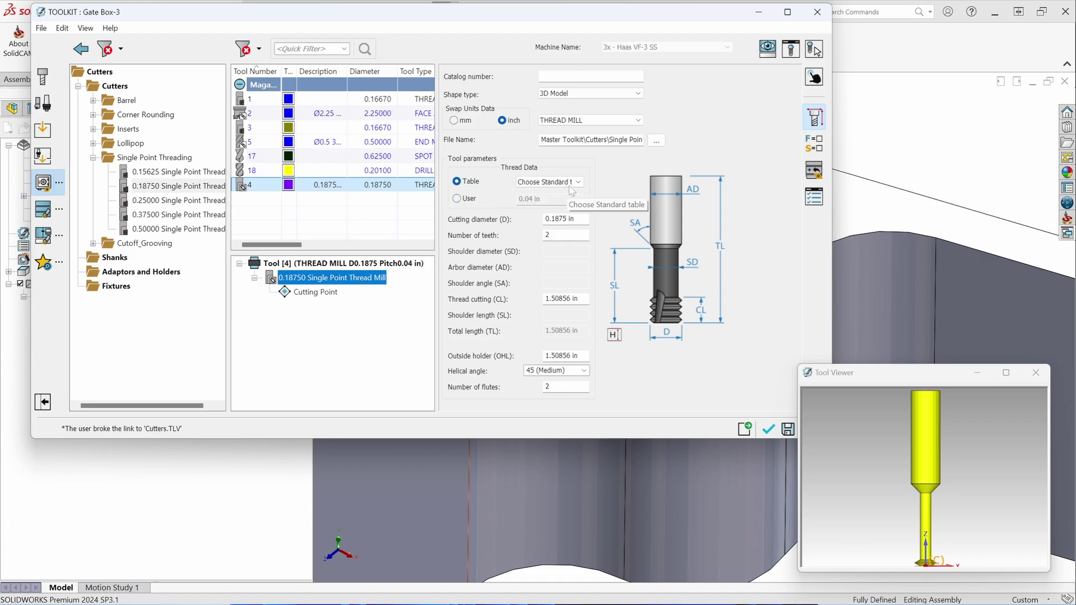
left_click(569, 183)
left_click(552, 216)
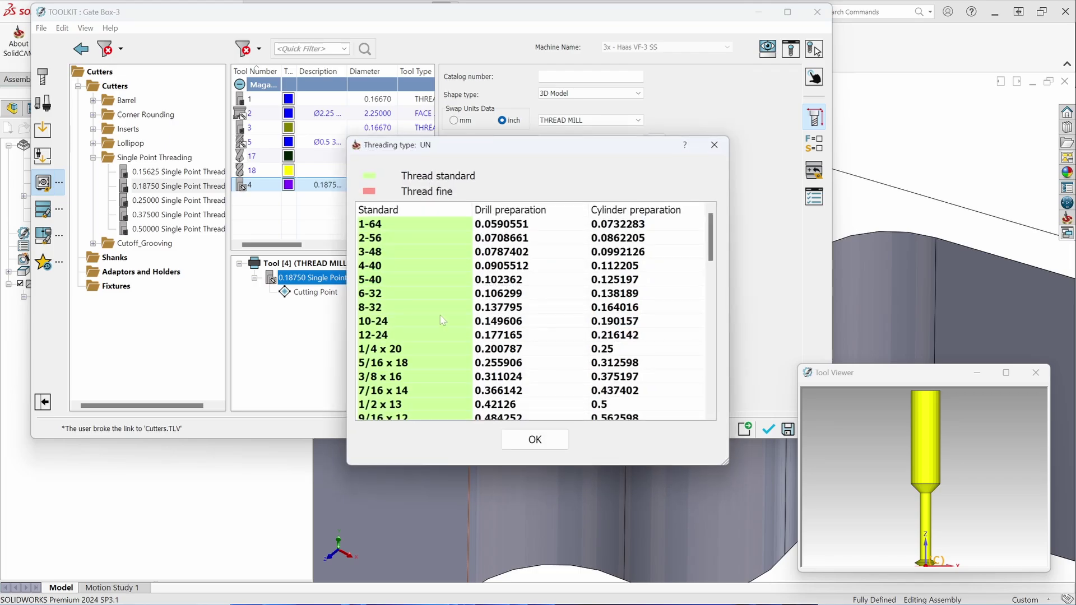
left_click(394, 349)
left_click(535, 439)
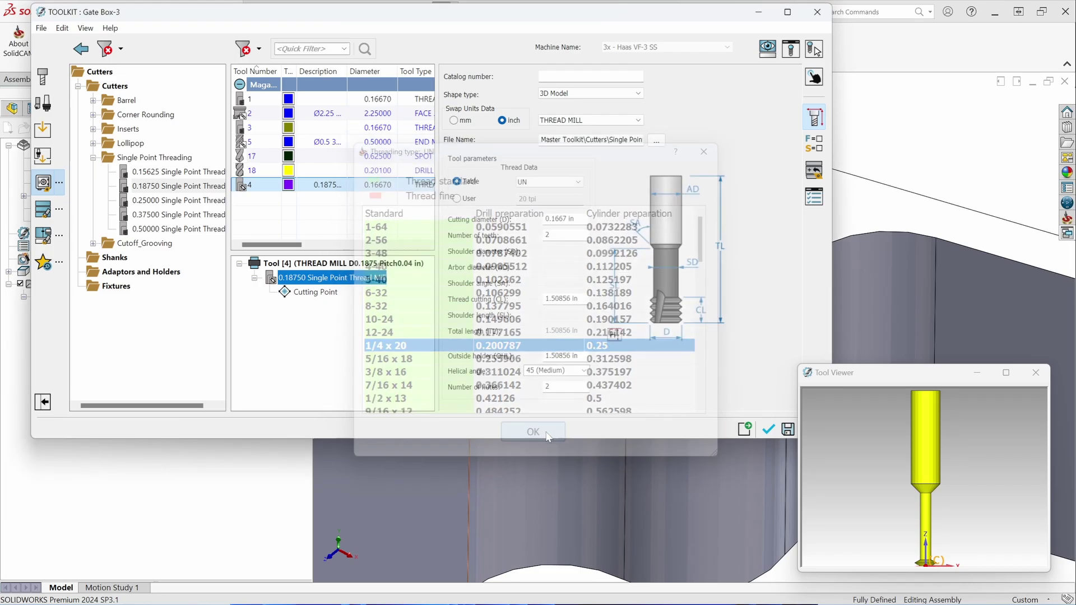
left_click(769, 429)
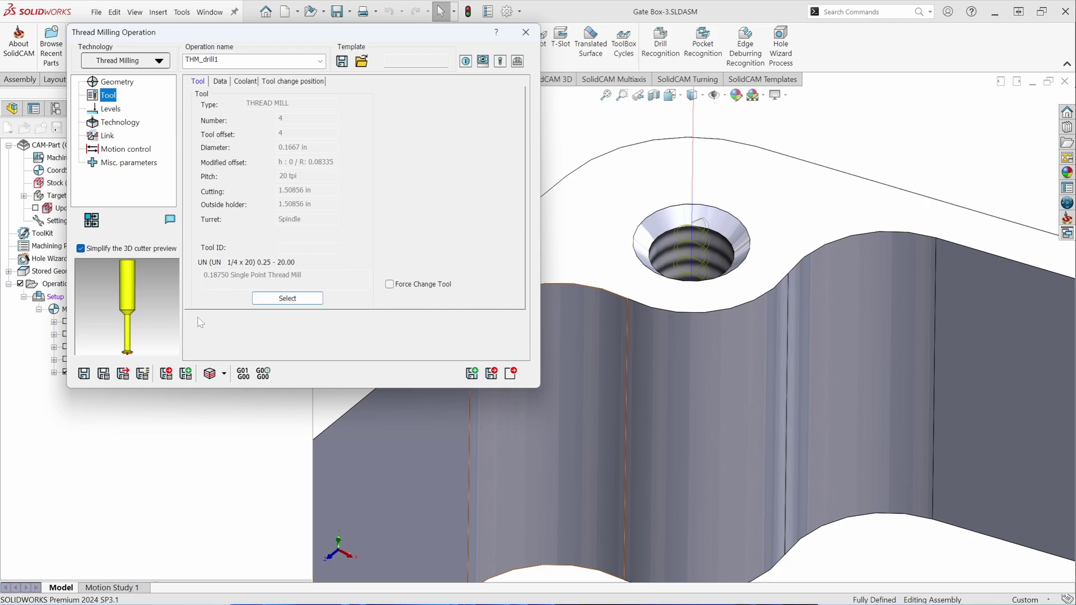
Calculate the toolpath and play it in SolidVerify, showing tool 4 threading the clamp-bolt holes
left_click(104, 376)
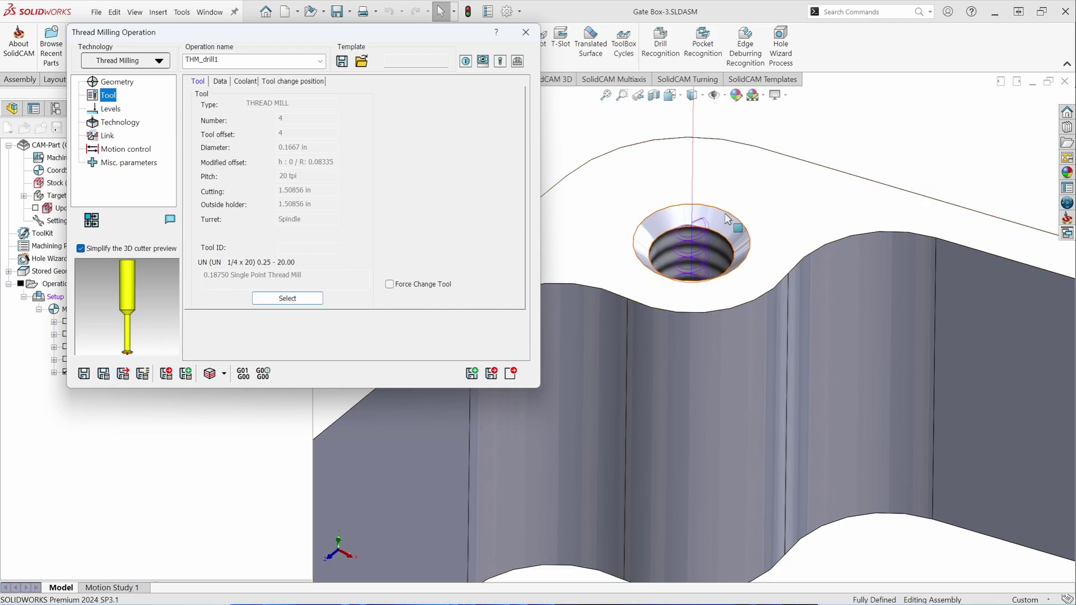
left_click(210, 372)
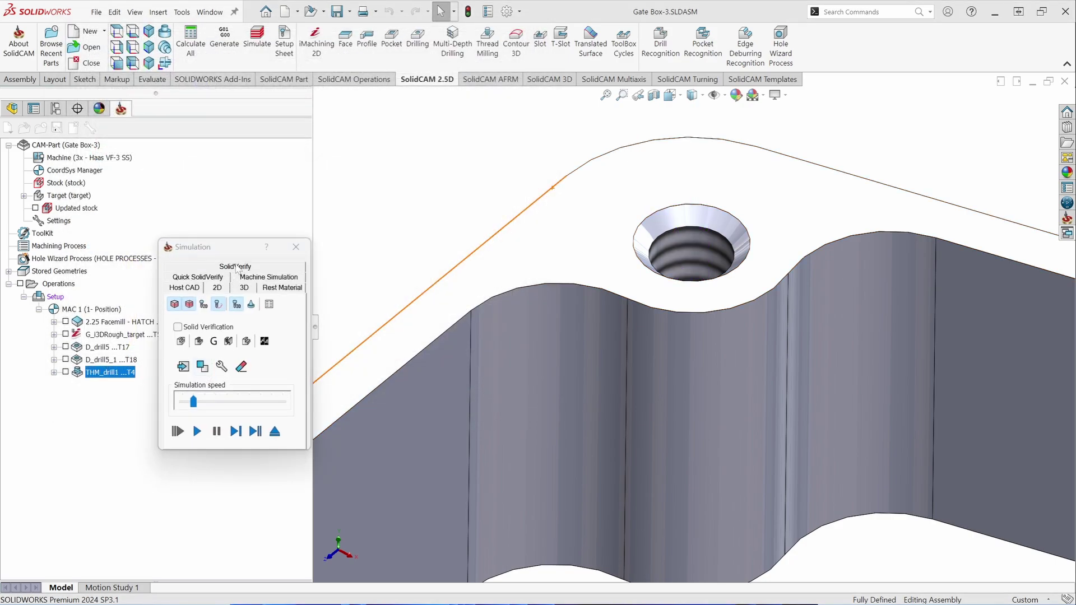
left_click(235, 267)
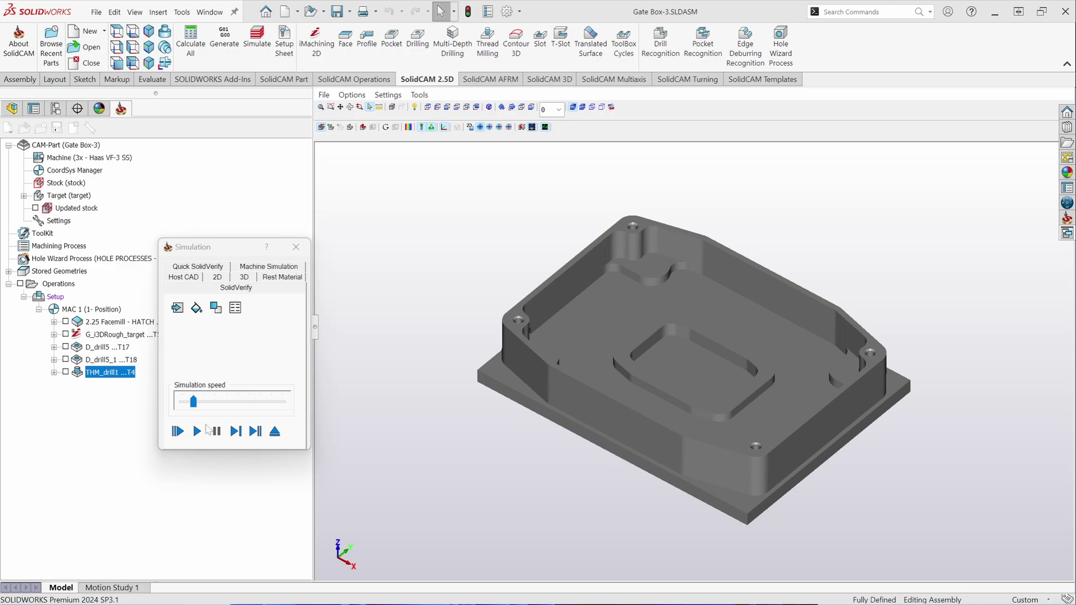
left_click(199, 431)
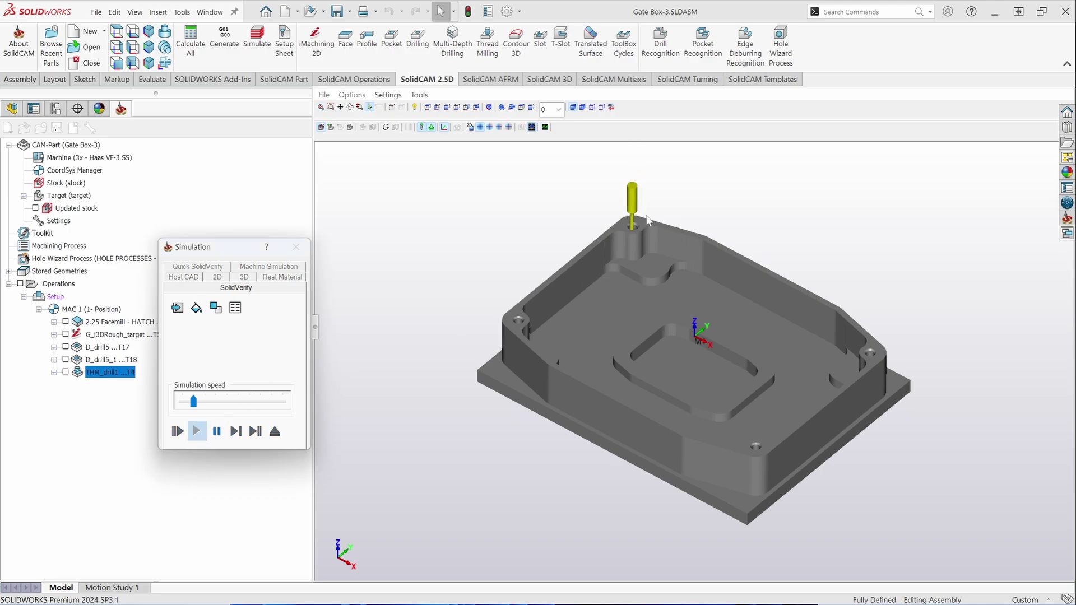
scroll(645, 222, "up", 5)
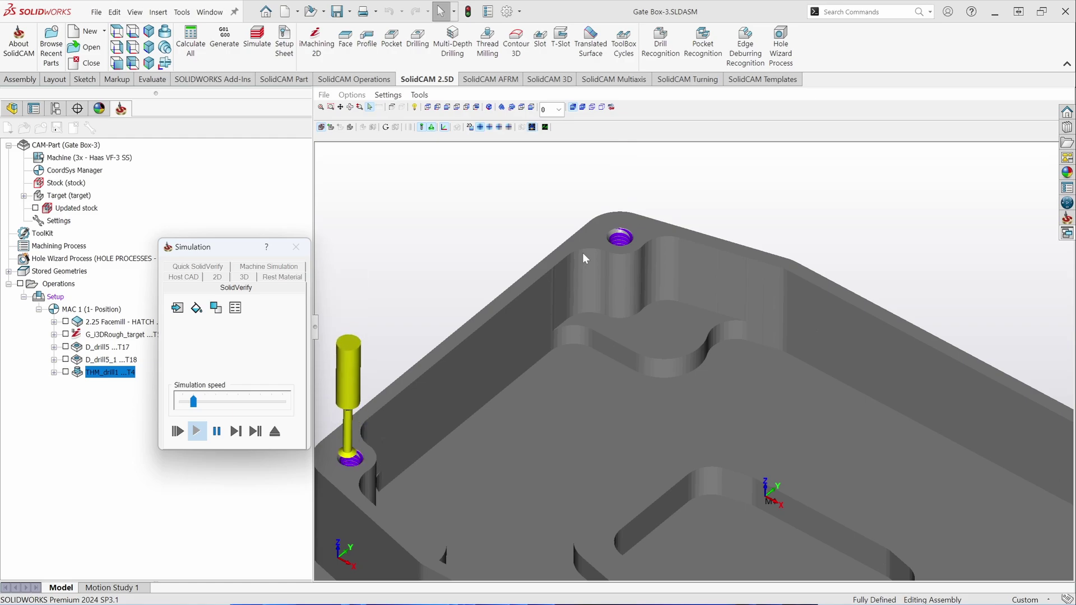
Switch the thread milling operation to tool 1, the 0.1667 thread mill
left_click(296, 247)
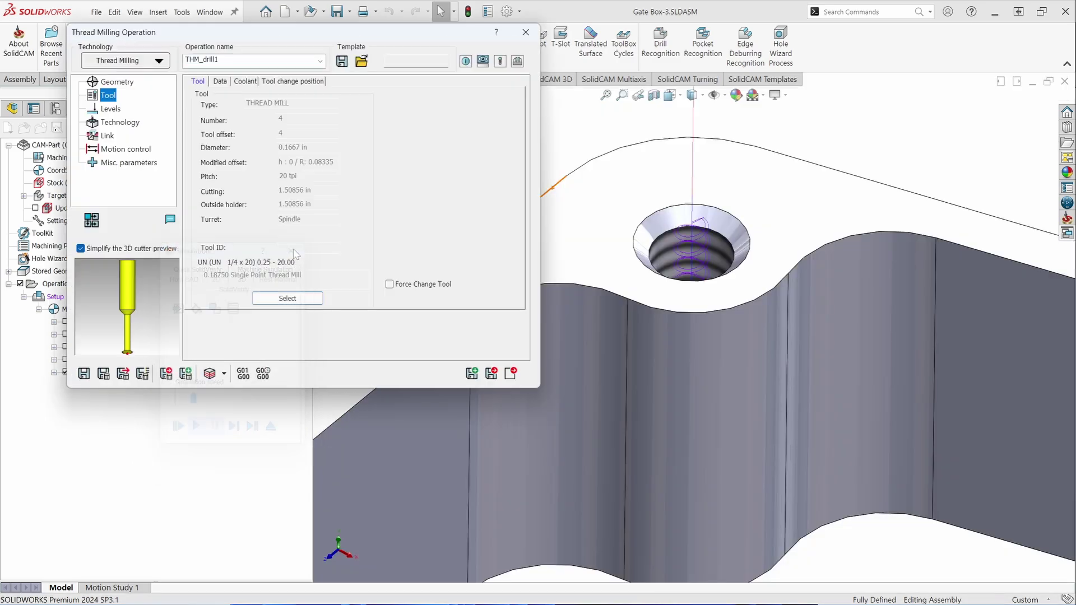
left_click(303, 302)
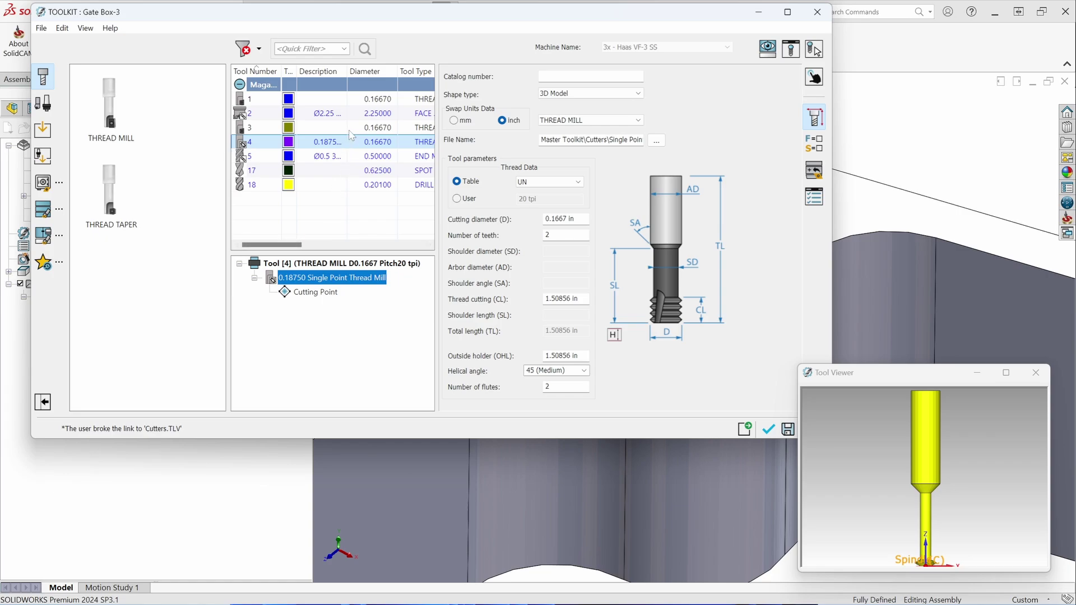
left_click(352, 101)
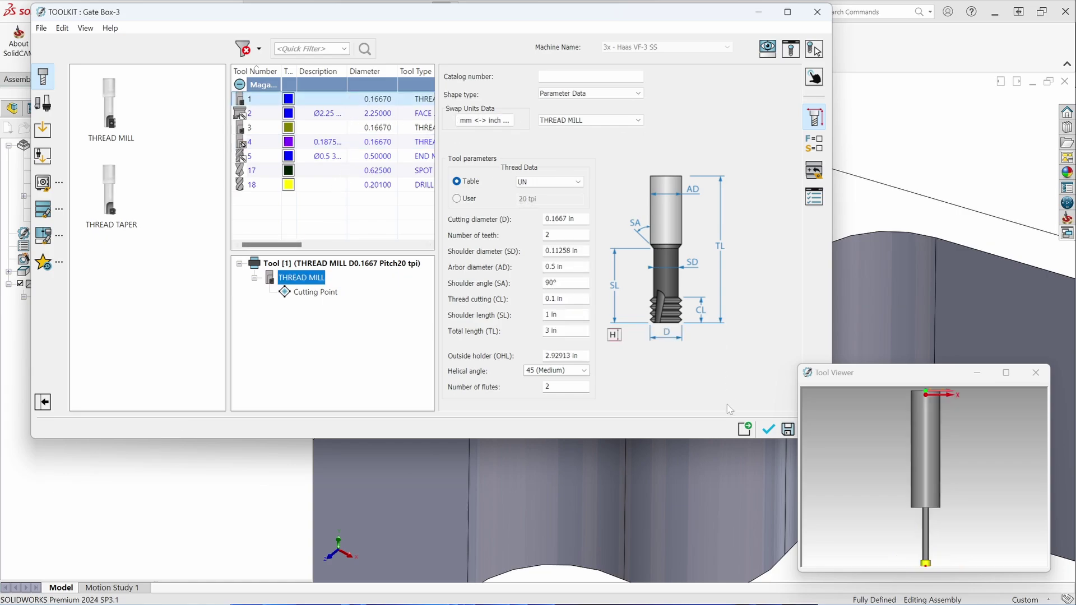
left_click(767, 429)
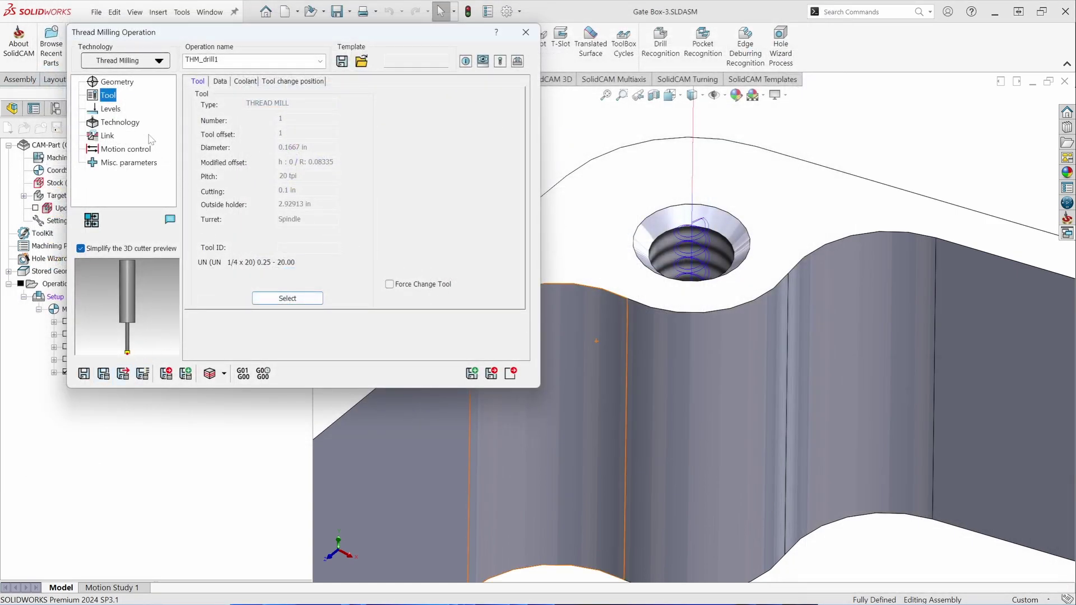
Set the finish allowance to 0 and recalculate the toolpath
left_click(119, 122)
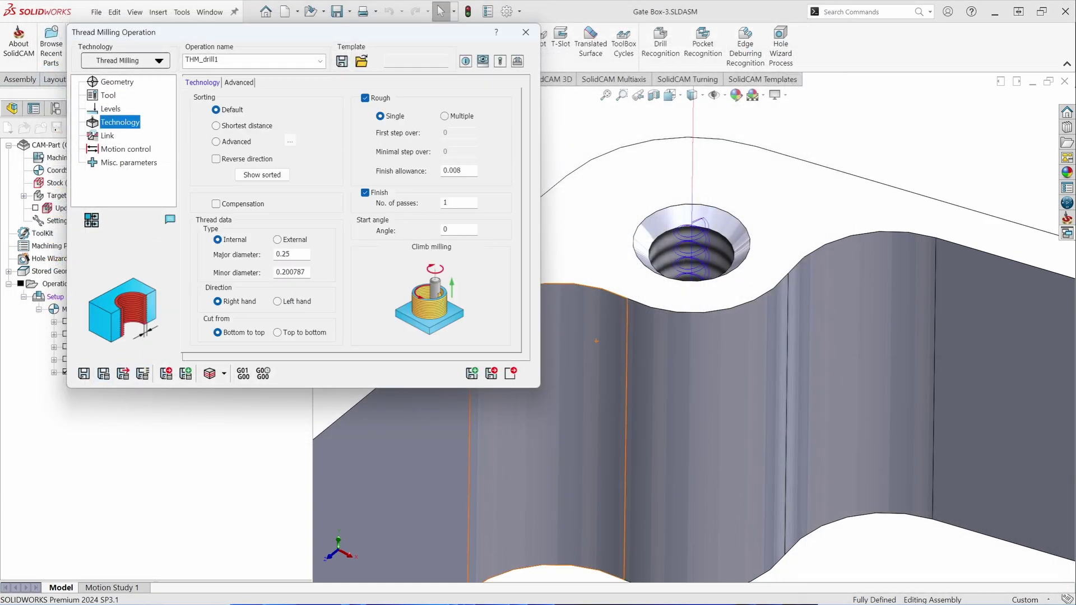
double_click(452, 171)
type("0")
left_click(109, 380)
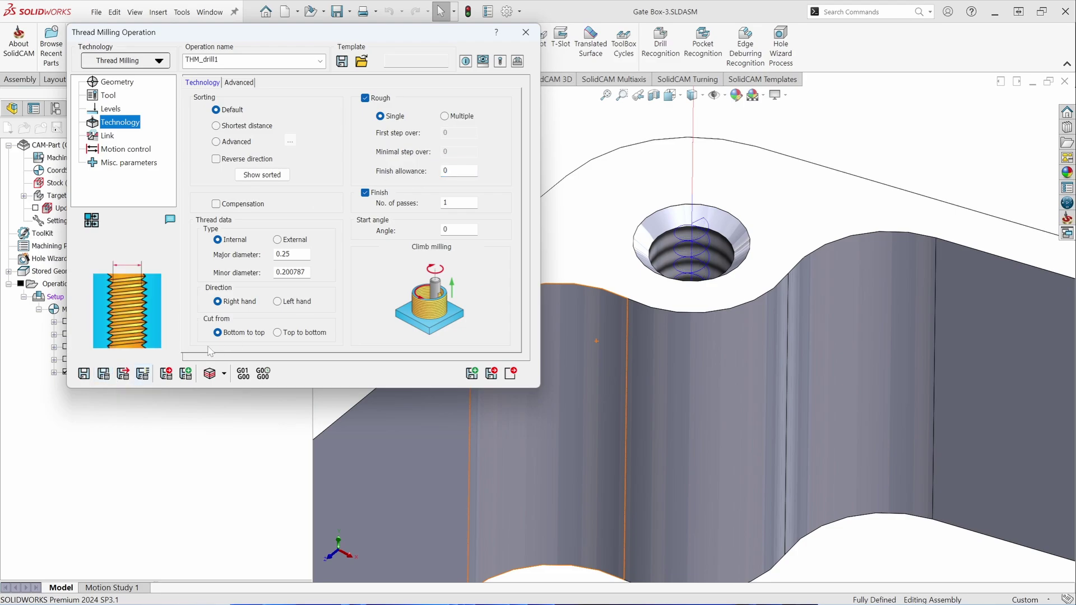
middle_click_drag(594, 297, 666, 357)
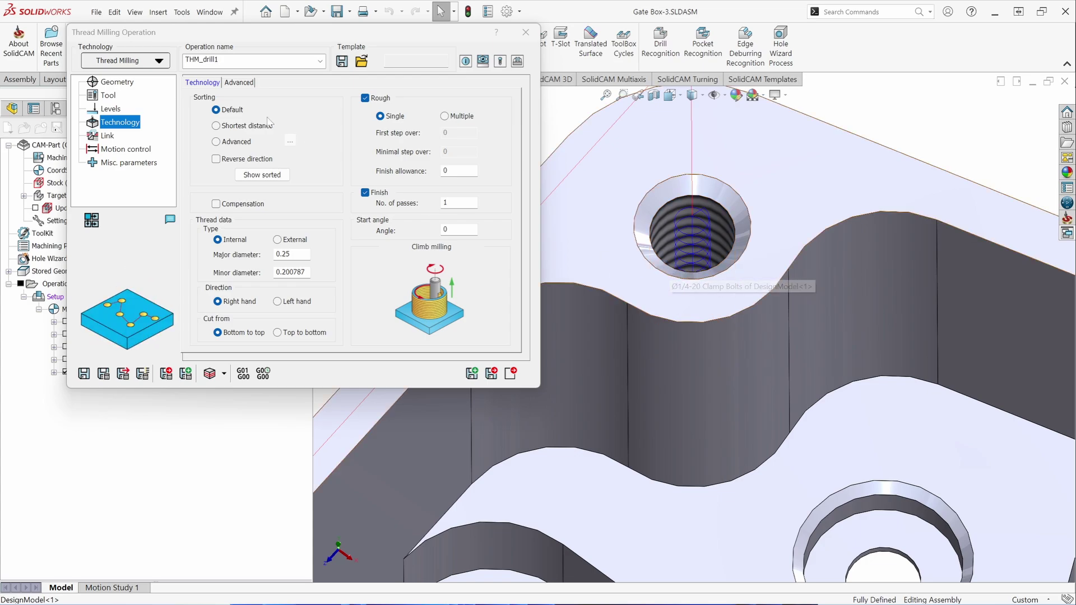
Set tool 1's number of teeth to 10, giving a 0.5 in cutting length
left_click(98, 95)
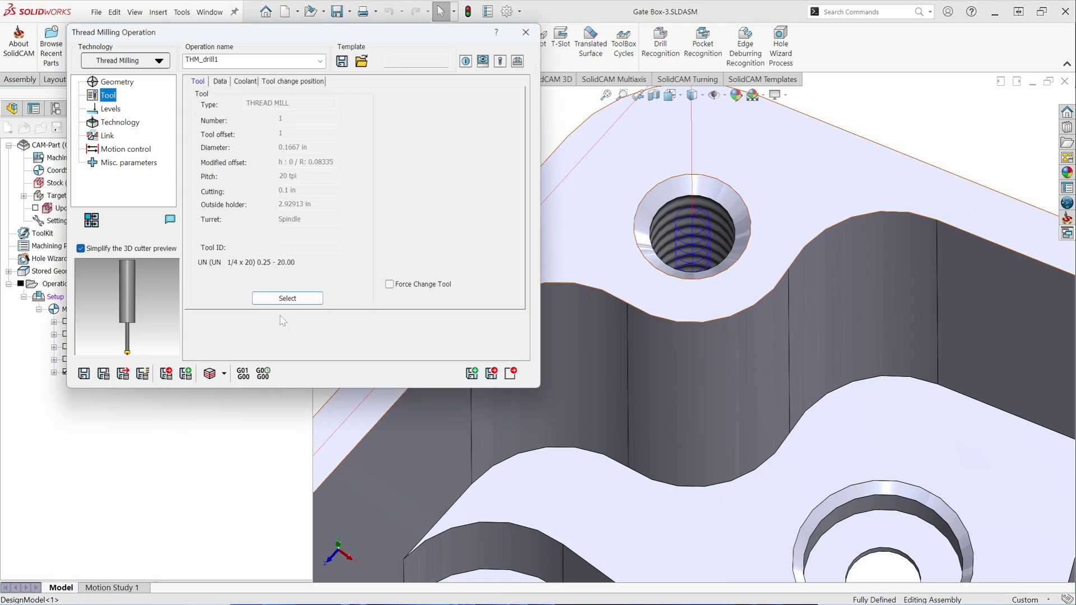
left_click(287, 298)
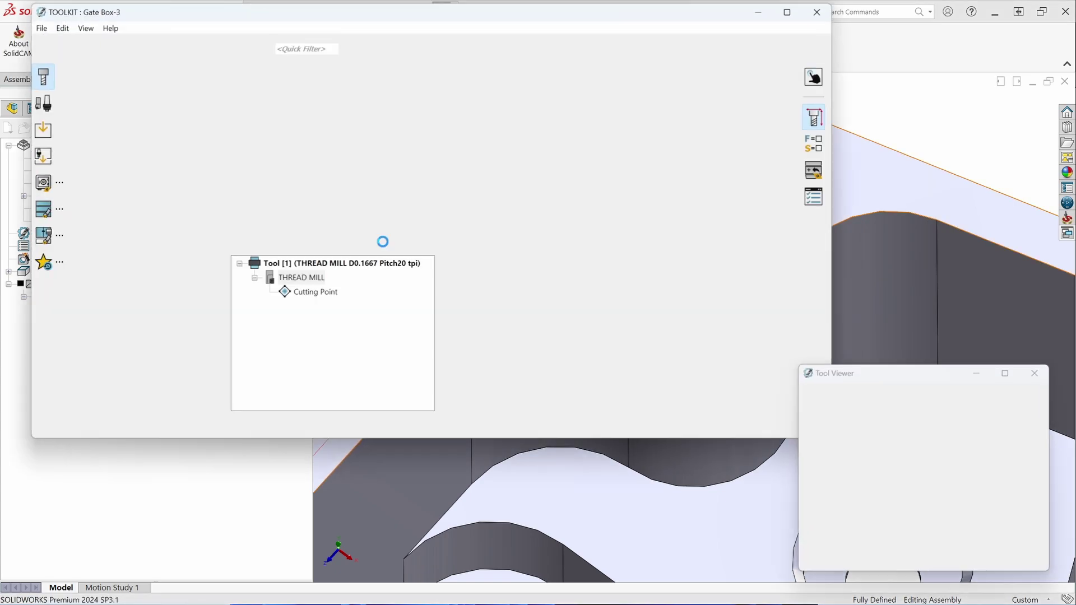
double_click(565, 235)
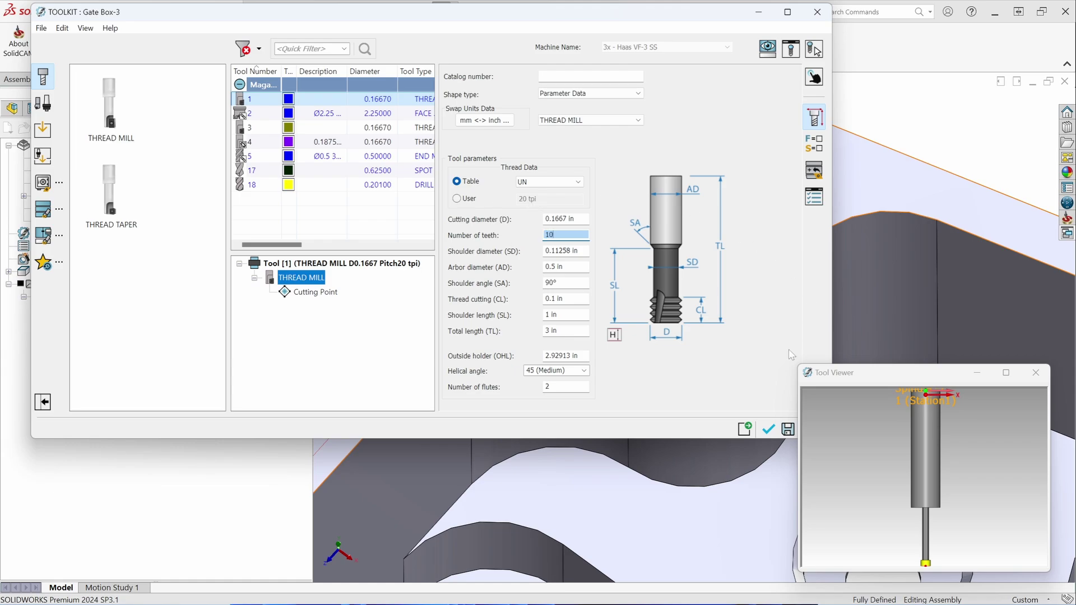
type("10")
left_click(769, 429)
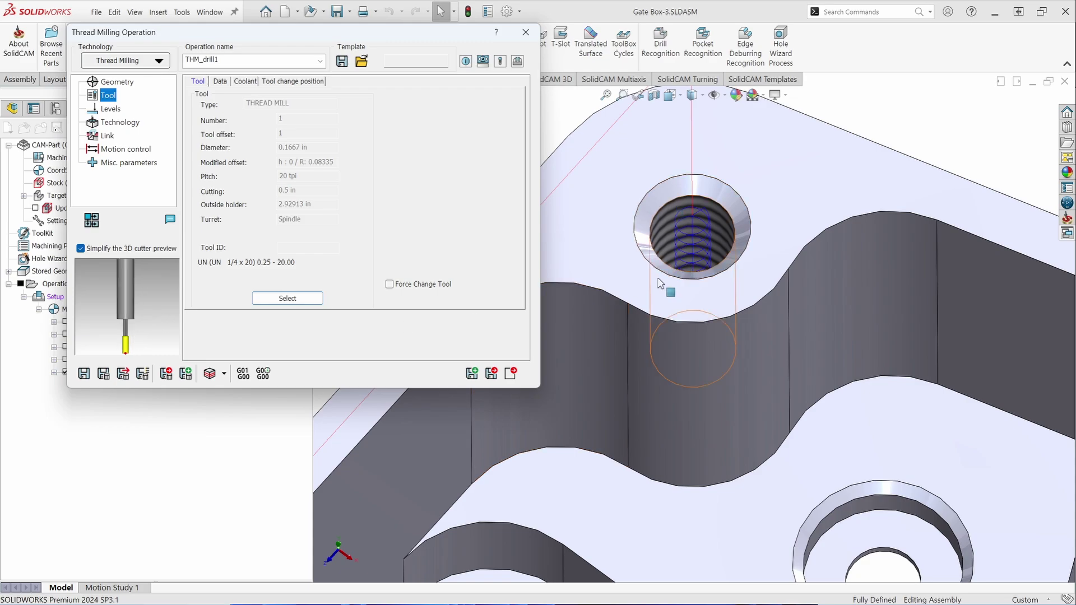
Recalculate the thread milling toolpath and inspect the clamp-bolt stands
left_click(103, 373)
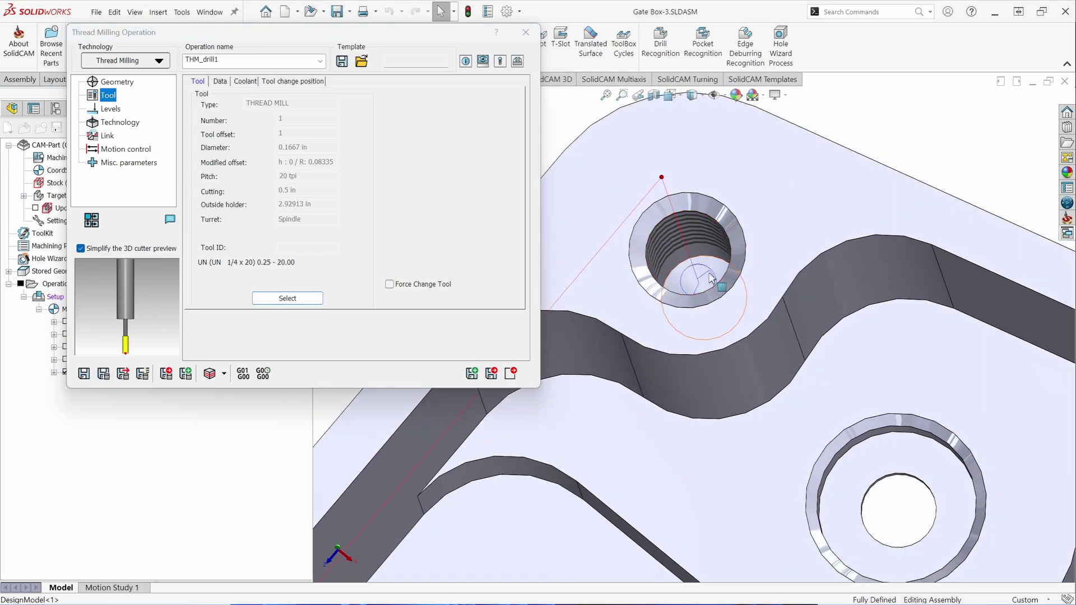
left_click(128, 346)
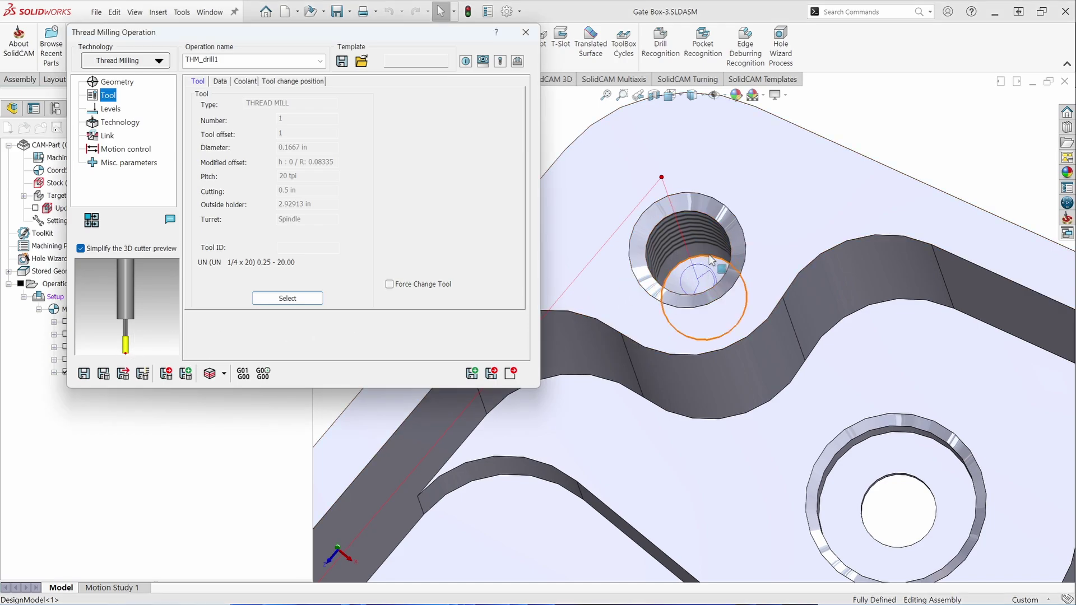
middle_click_drag(710, 260, 728, 222)
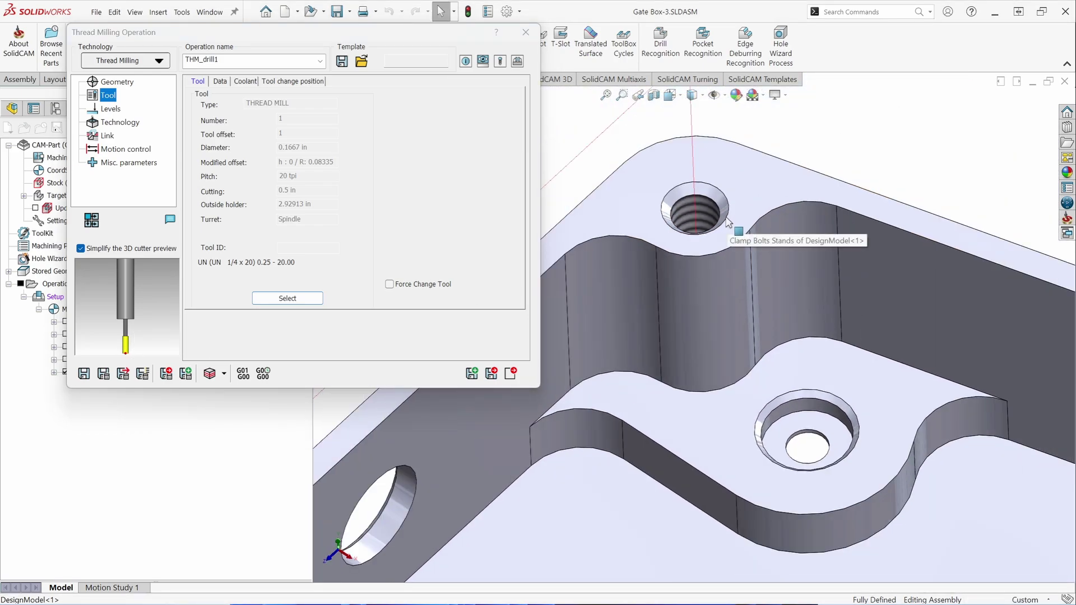